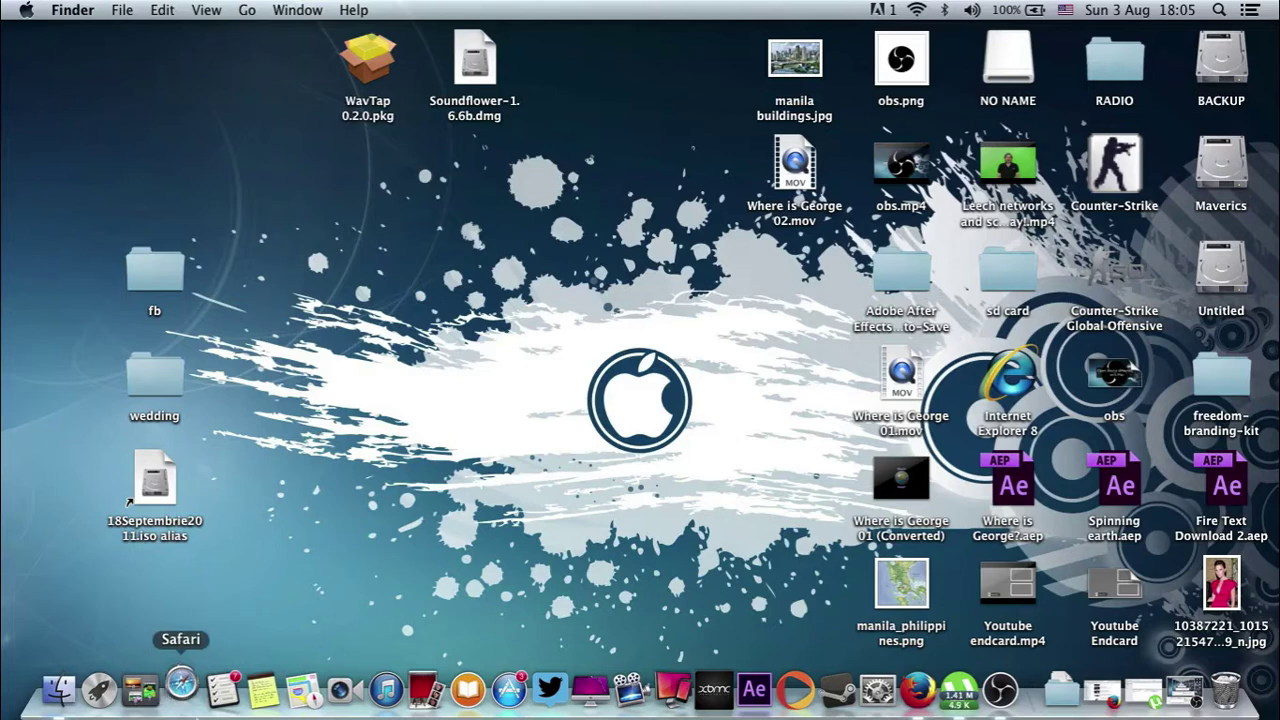
Step: Launch Safari and search Google for 'obs'
{"action": "left_click", "coordinate": [181, 687]}
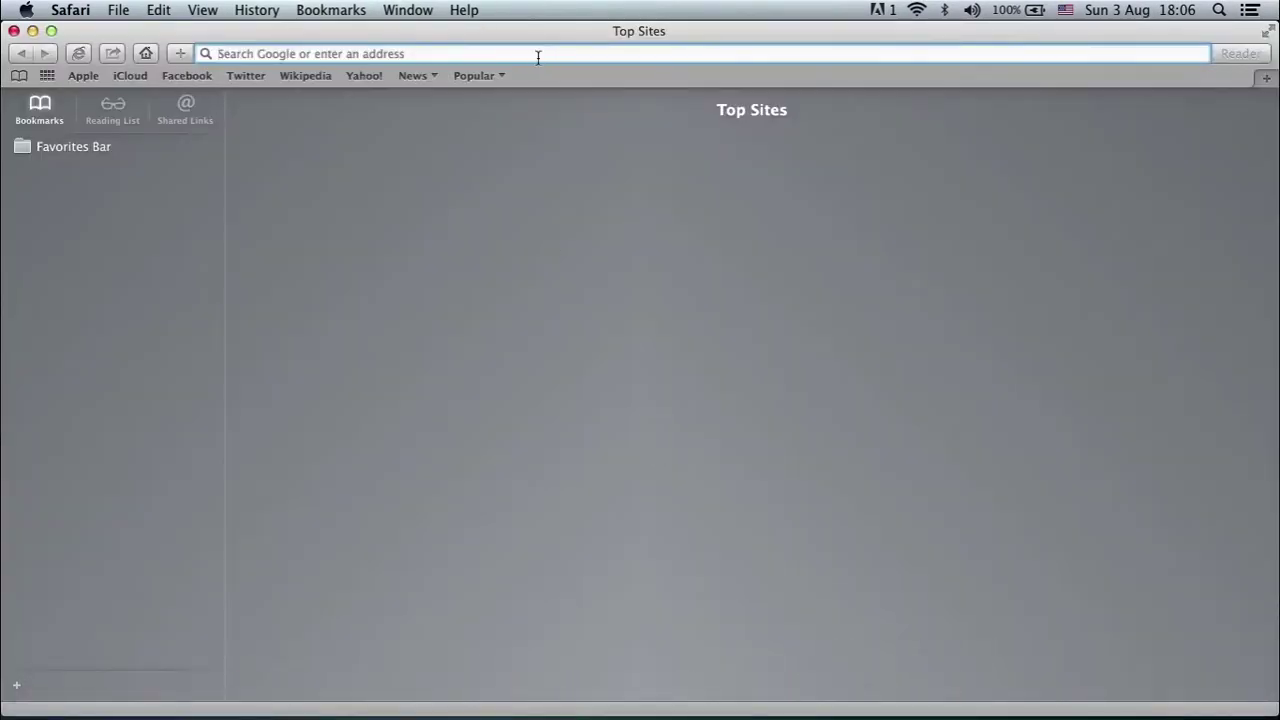
{"action": "type", "text": "obs"}
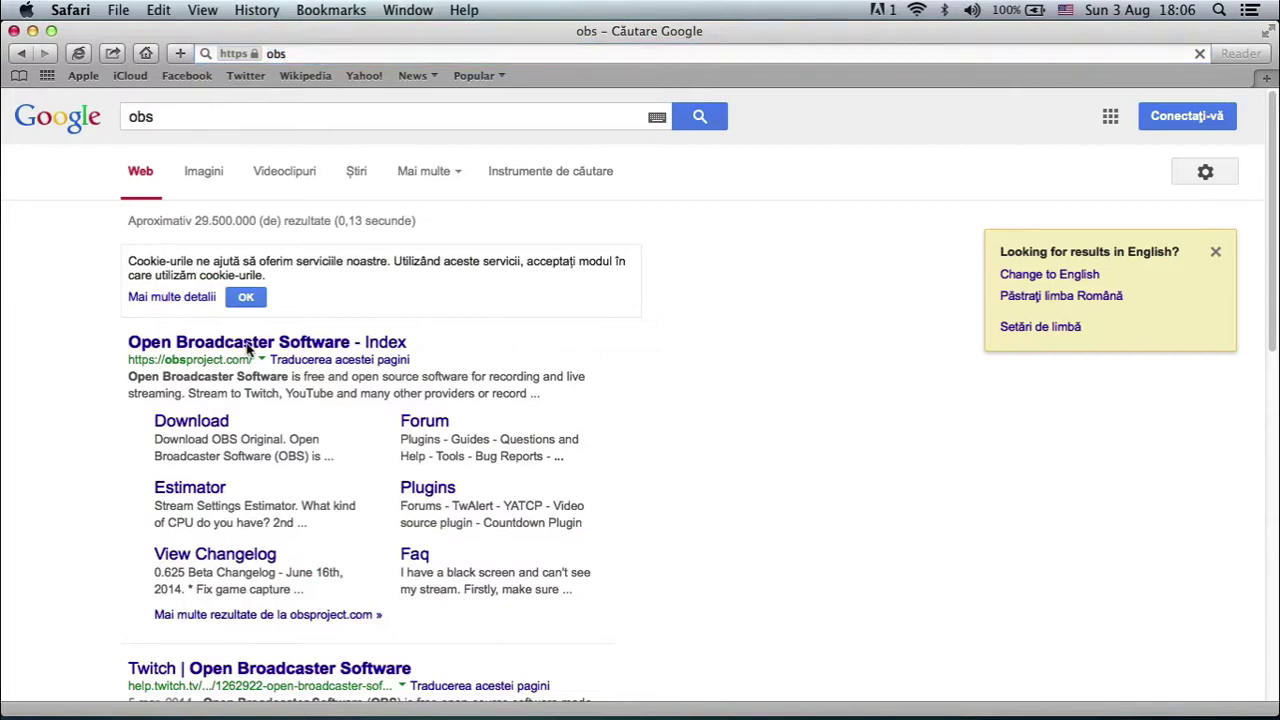
Step: Open the obsproject.com result and scroll down to the 'What is OBS?' section
{"action": "left_click", "coordinate": [249, 348]}
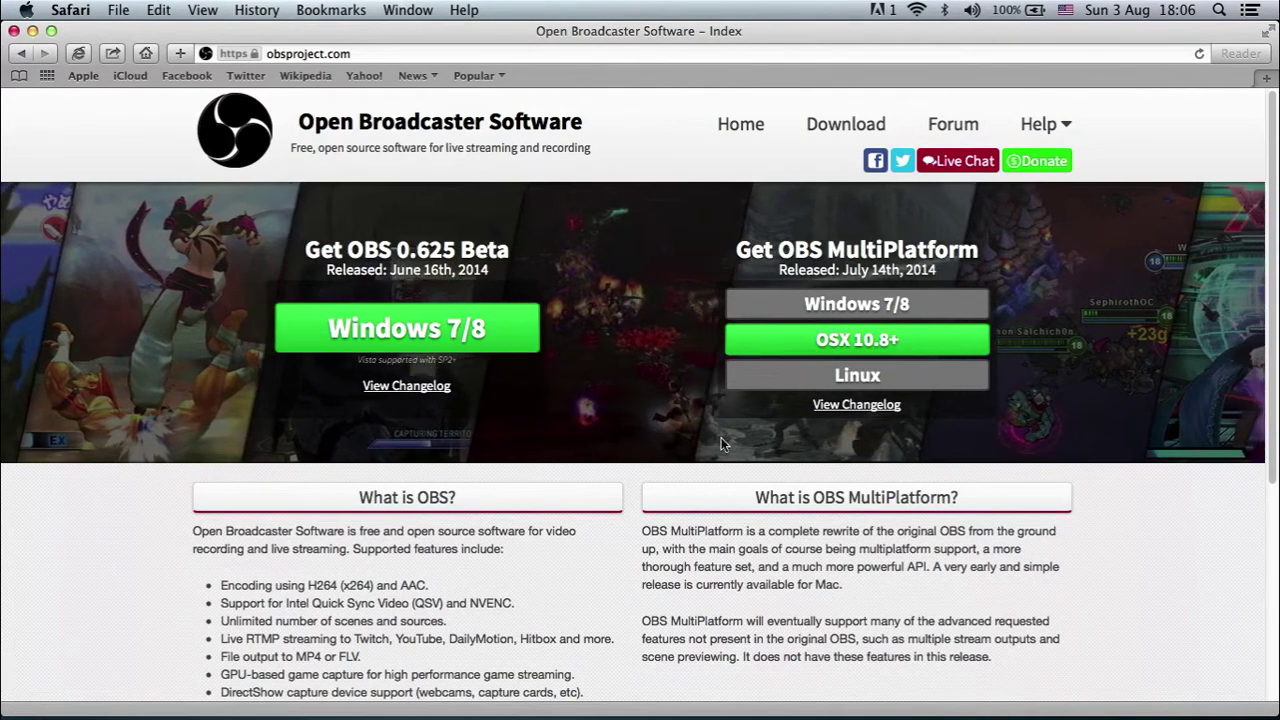
{"action": "scroll", "coordinate": [700, 450], "scroll_direction": "down", "scroll_amount": 5}
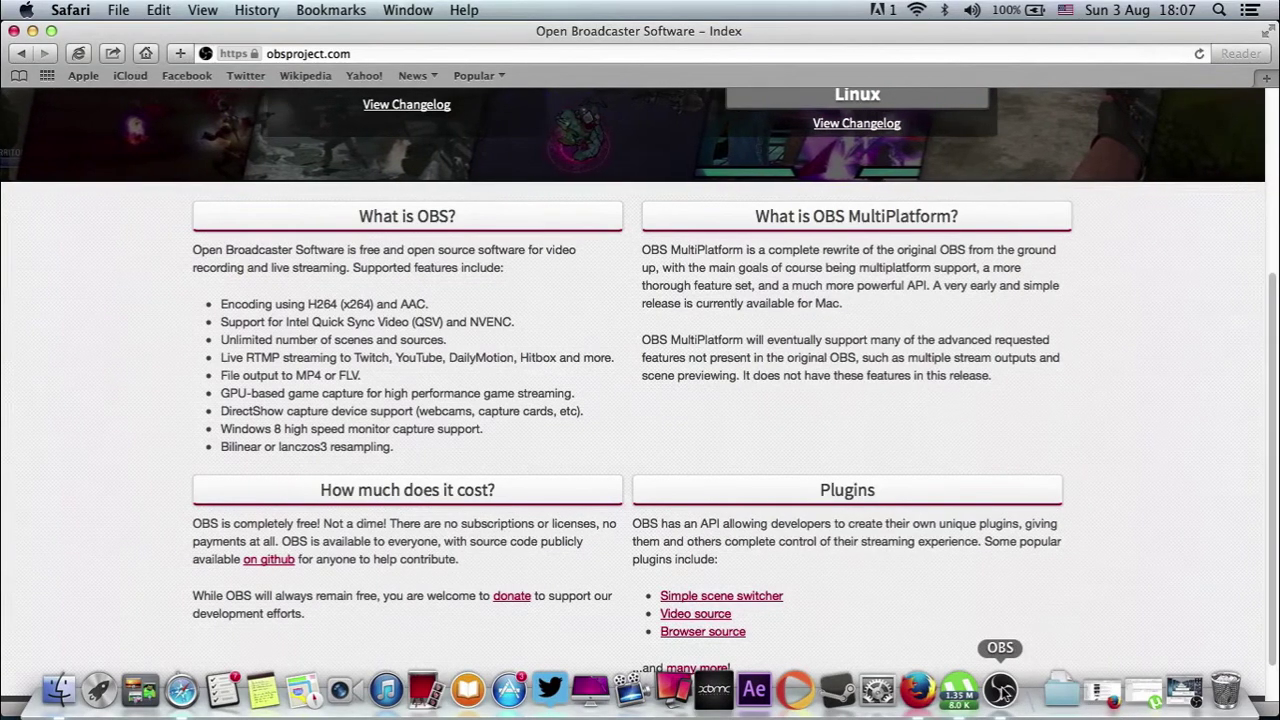
Step: Launch OBS and add an Image source using the Apple splash wallpaper from Pictures
{"action": "left_click", "coordinate": [1002, 692]}
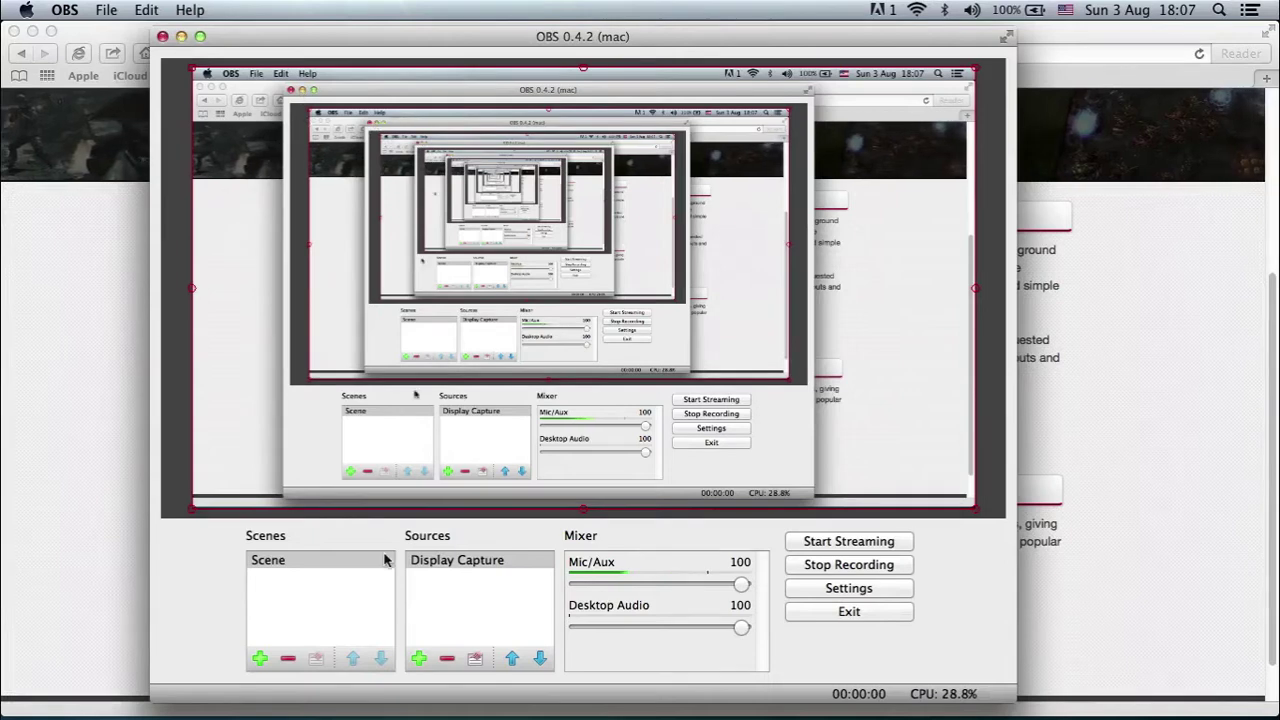
{"action": "left_click", "coordinate": [419, 658]}
{"action": "left_click", "coordinate": [451, 572]}
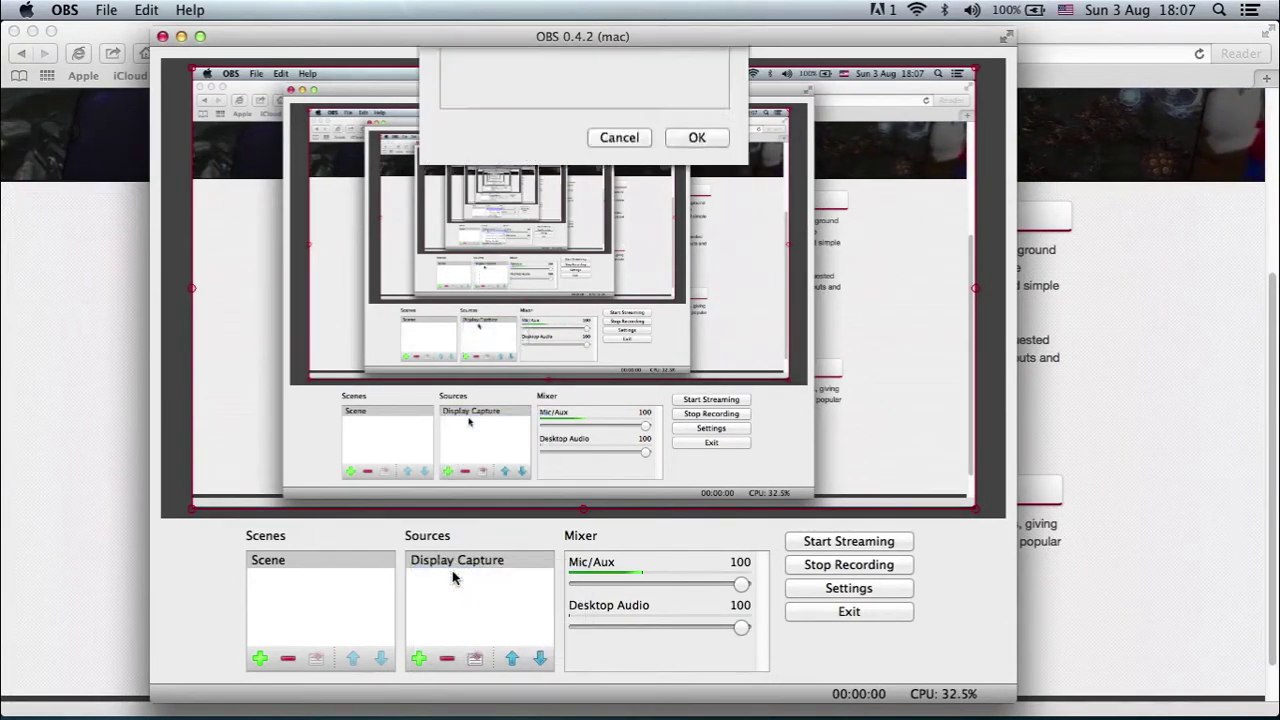
{"action": "left_click", "coordinate": [697, 313]}
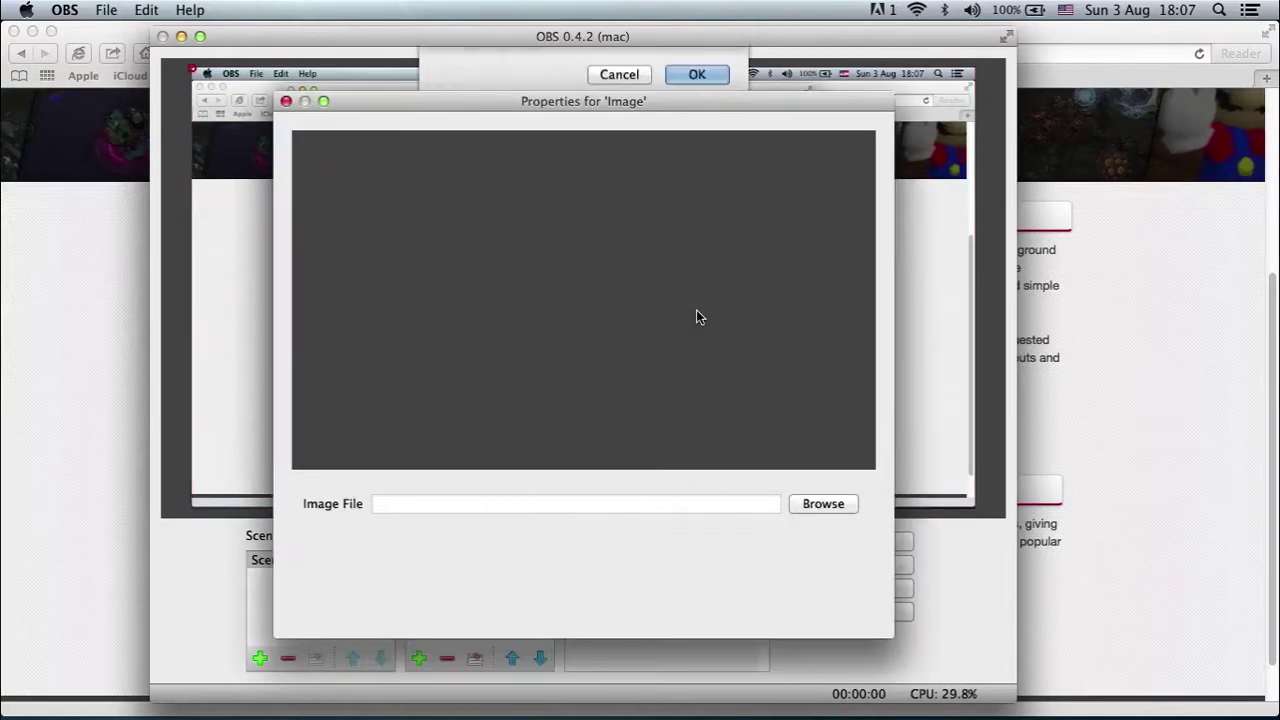
{"action": "left_click", "coordinate": [822, 504]}
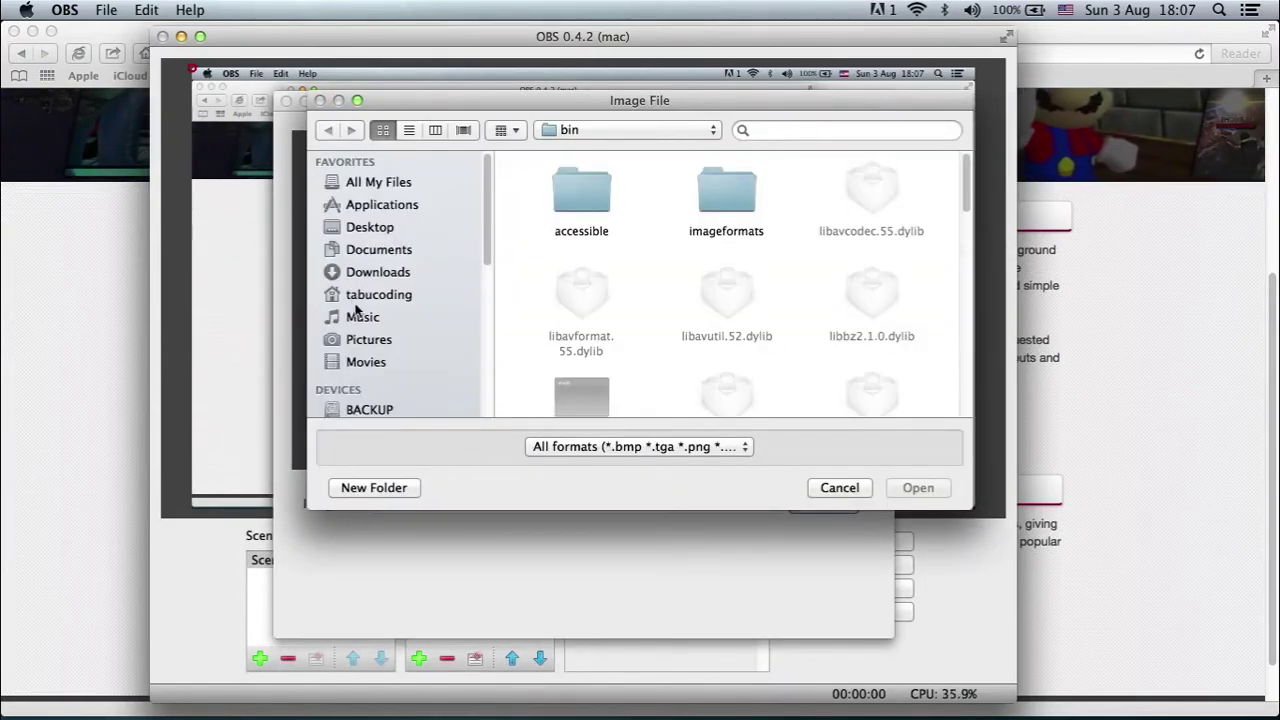
{"action": "left_click", "coordinate": [362, 340]}
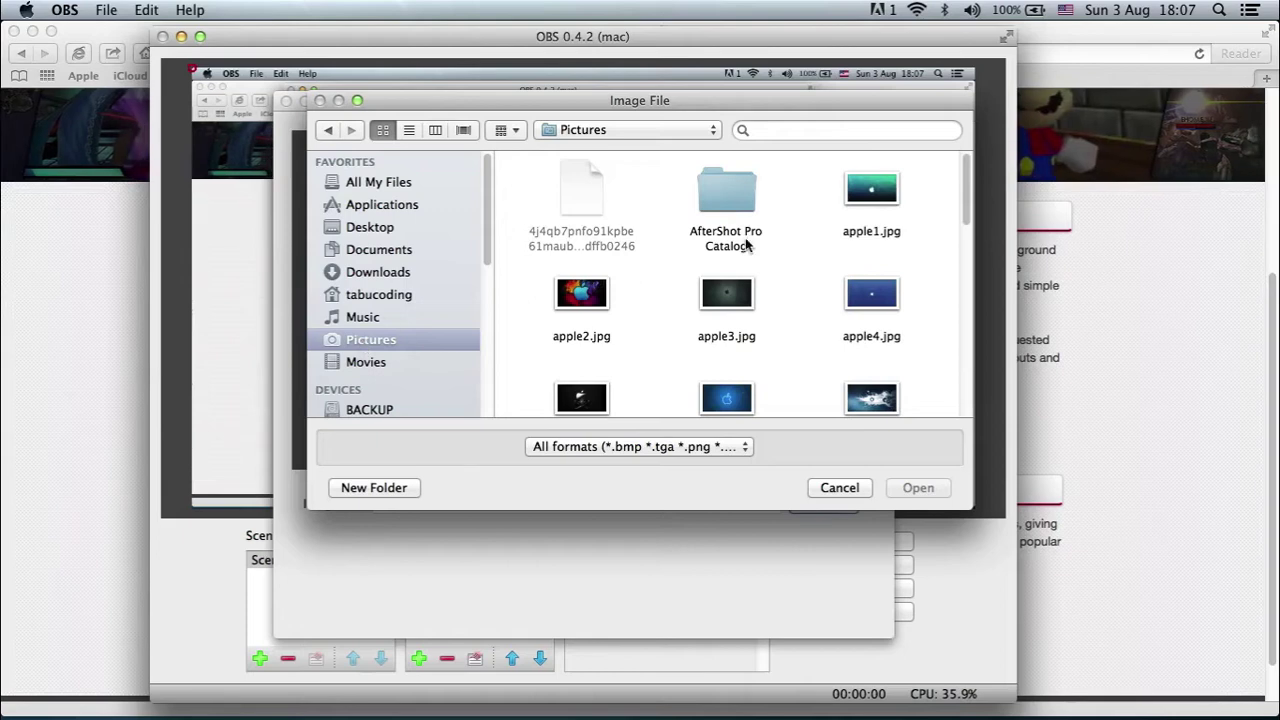
{"action": "scroll", "coordinate": [950, 233], "scroll_direction": "down", "scroll_amount": 3}
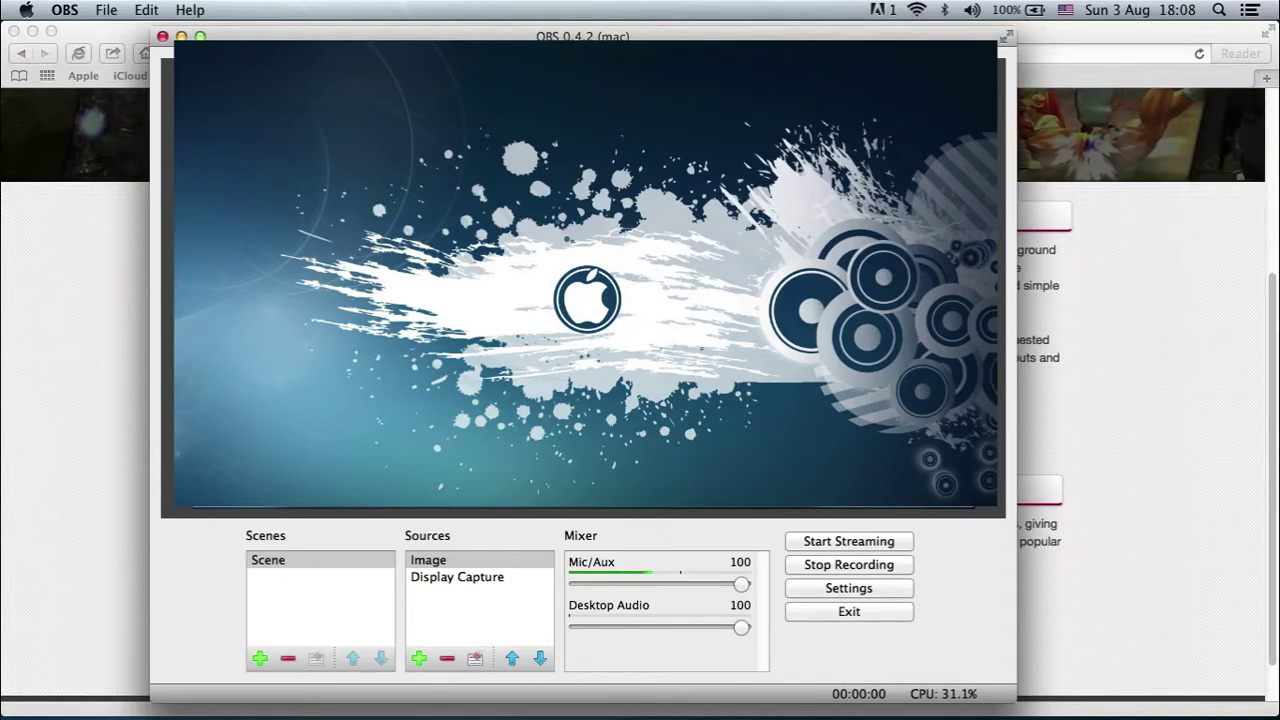
{"action": "left_click", "coordinate": [423, 561]}
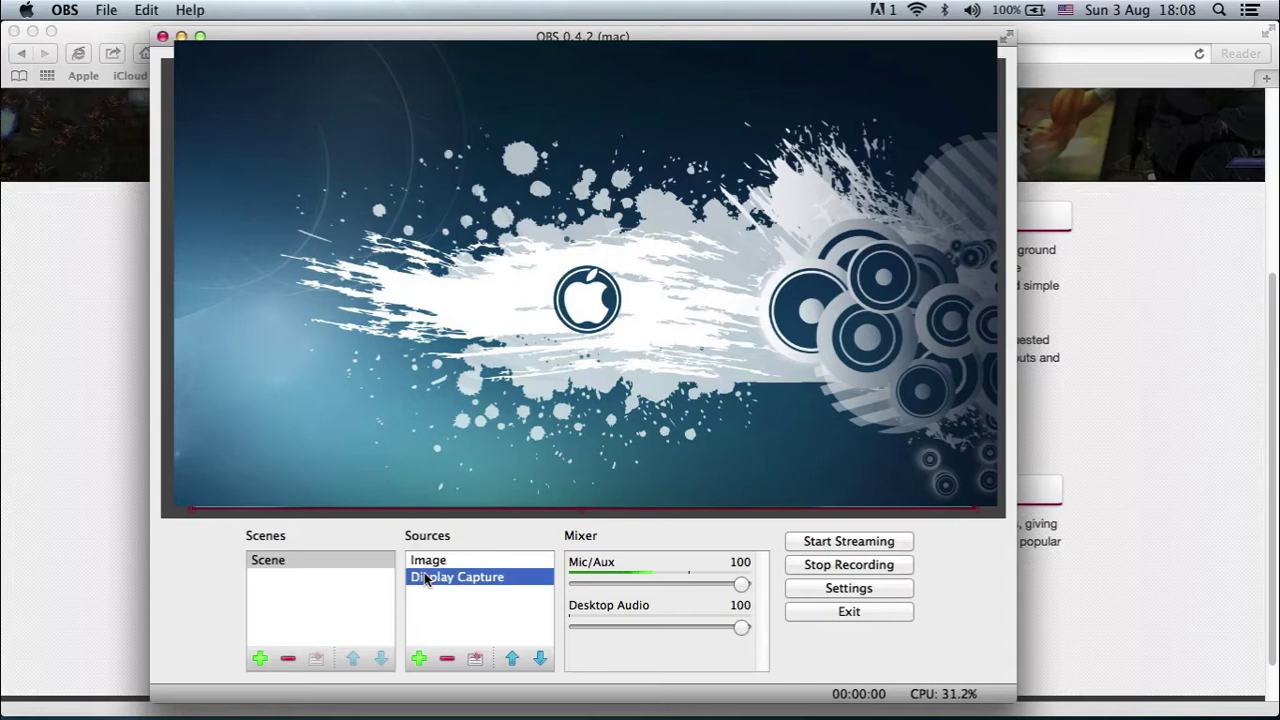
{"action": "left_click", "coordinate": [513, 656]}
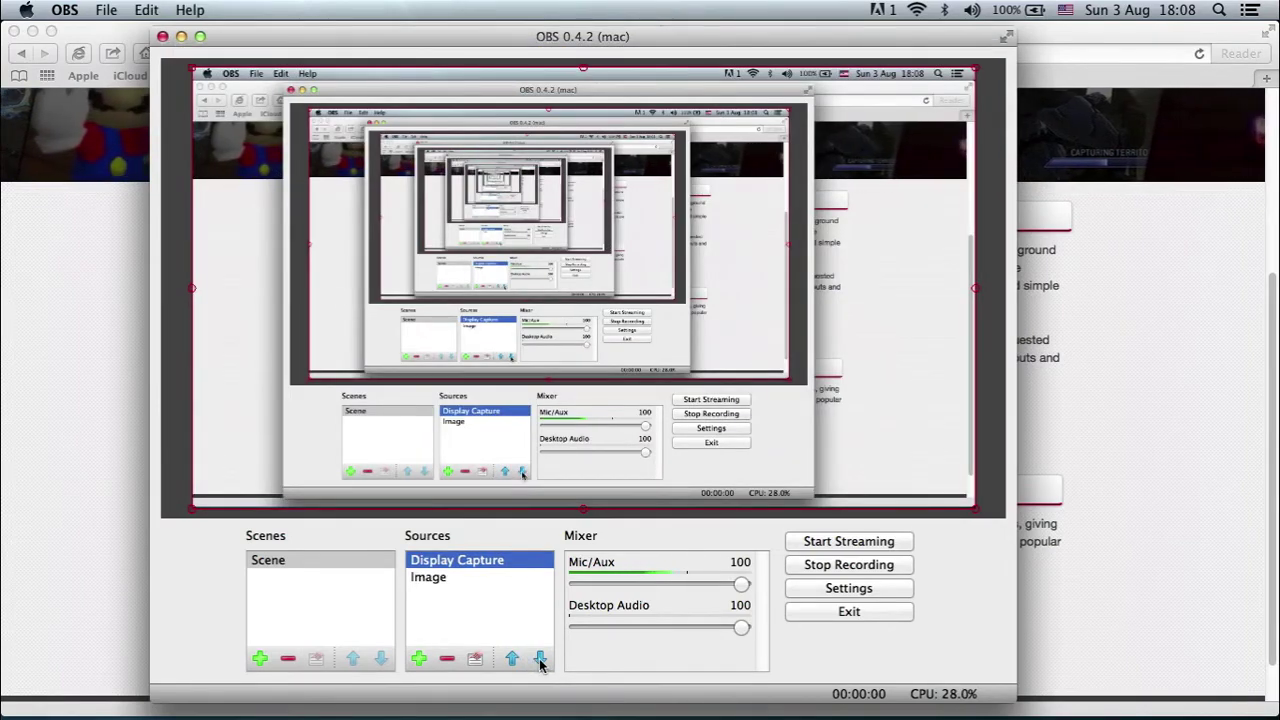
{"action": "left_click", "coordinate": [539, 659]}
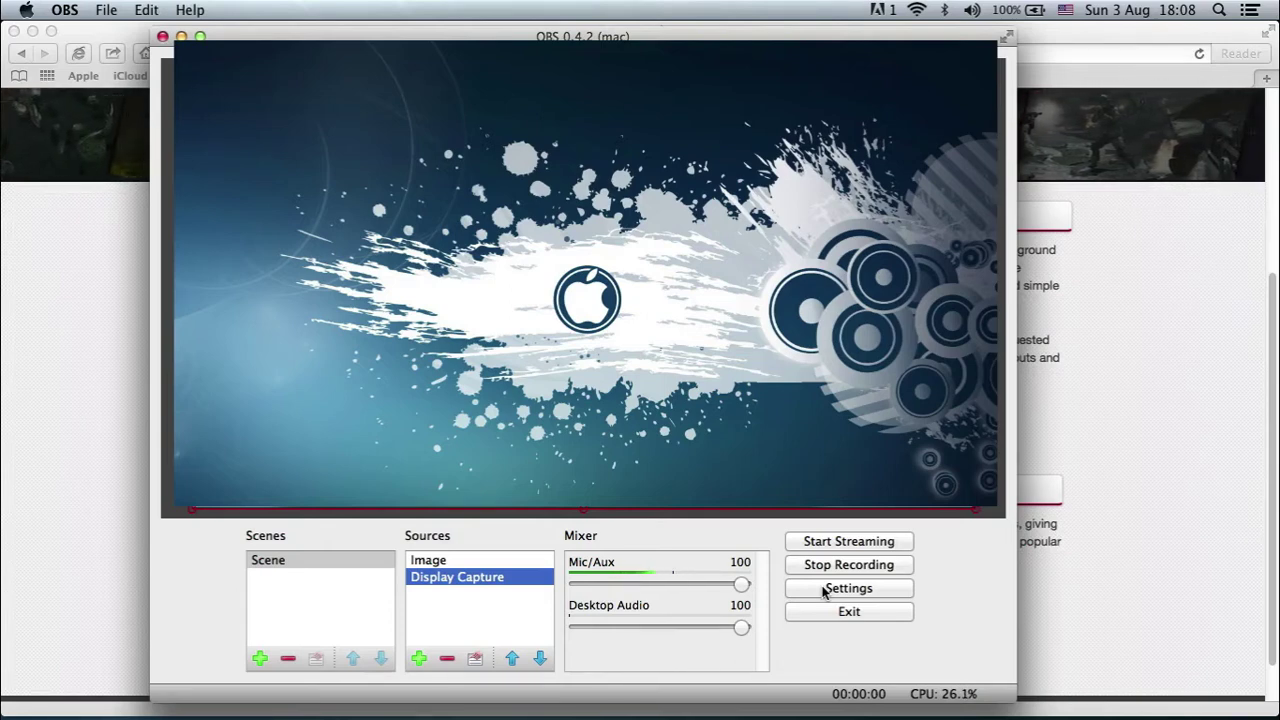
Step: Move Display Capture above Image in the Sources list
{"action": "left_click", "coordinate": [825, 589]}
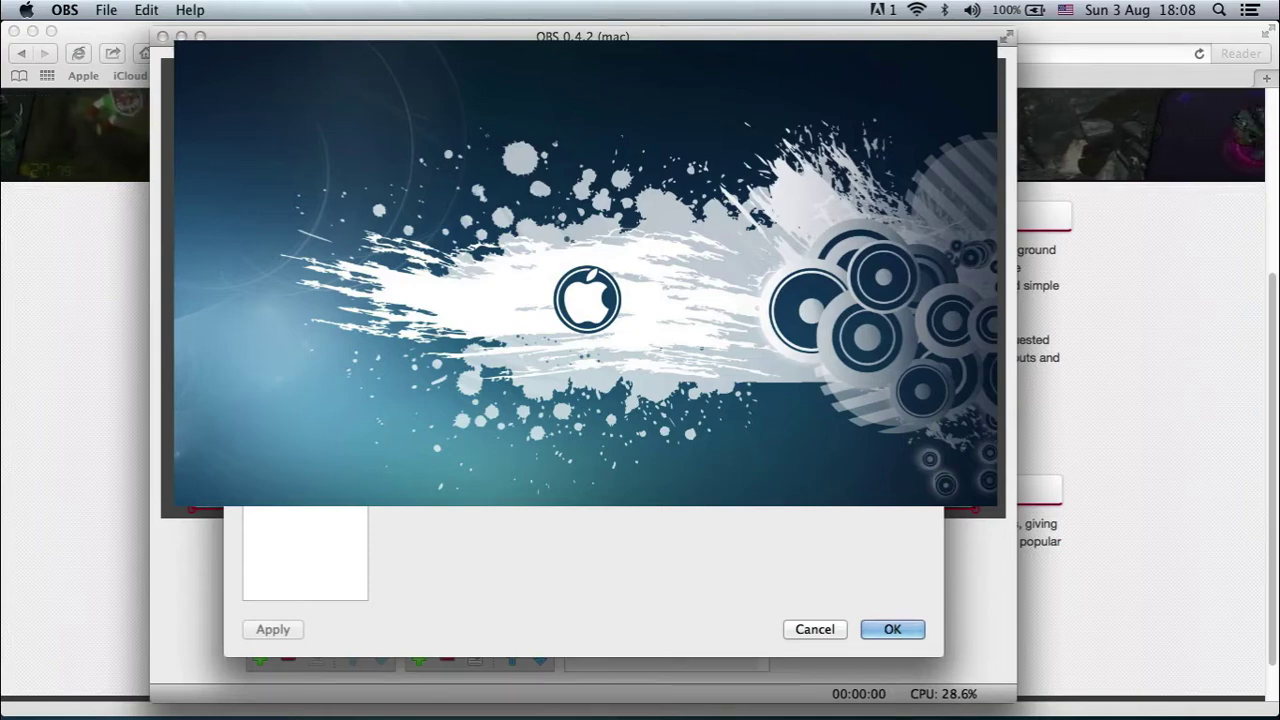
{"action": "left_click", "coordinate": [815, 630]}
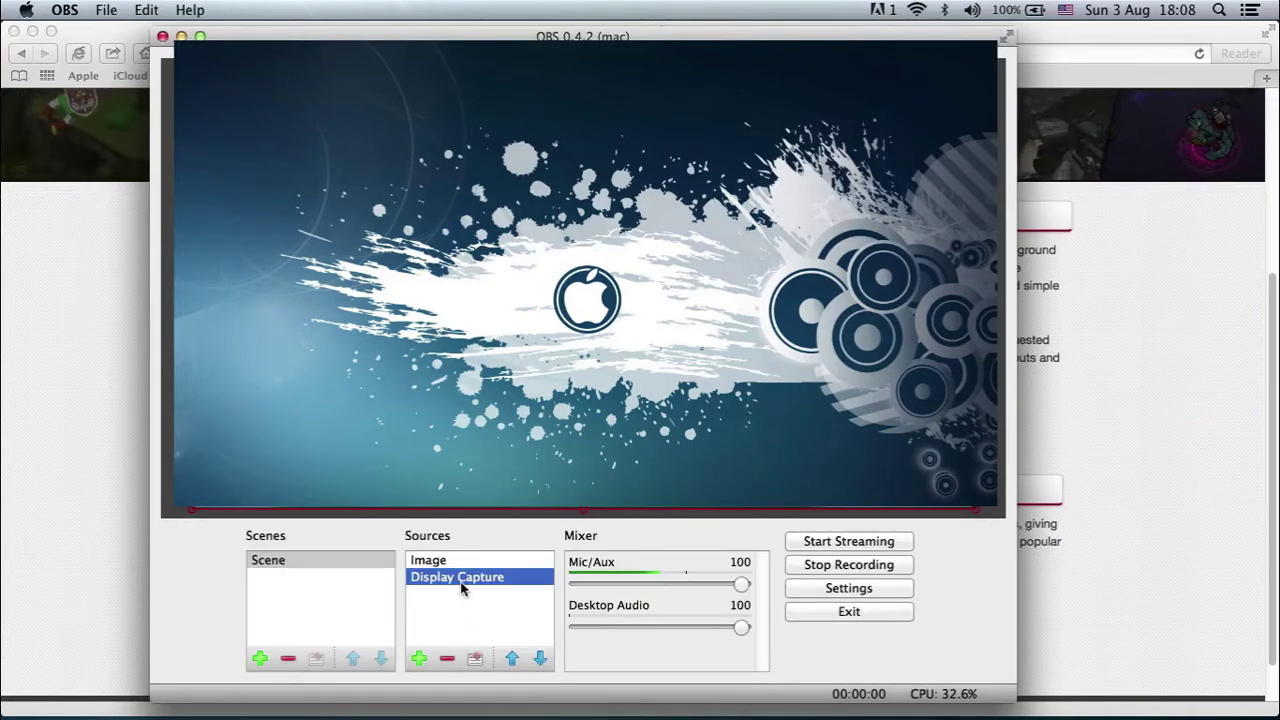
{"action": "left_click", "coordinate": [508, 656]}
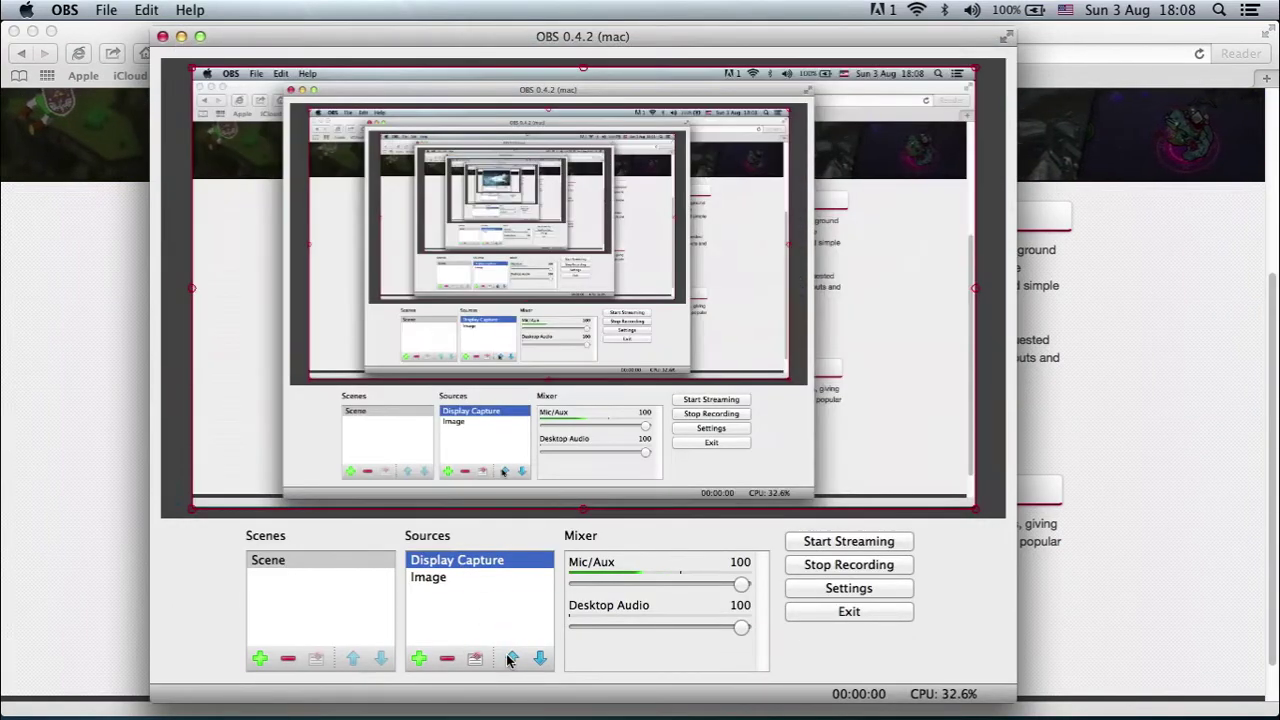
Step: Review the General, Stream, Output and Audio settings, keeping English, then cancel
{"action": "left_click", "coordinate": [812, 590]}
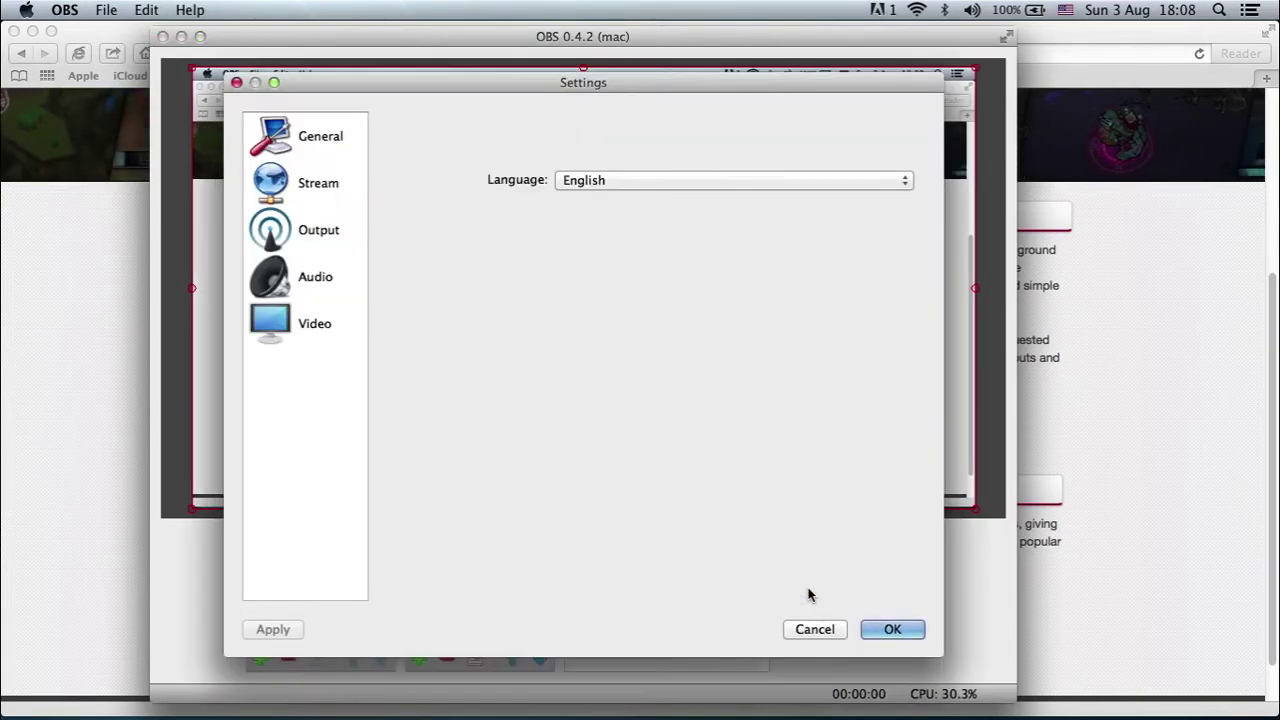
{"action": "left_click", "coordinate": [570, 182]}
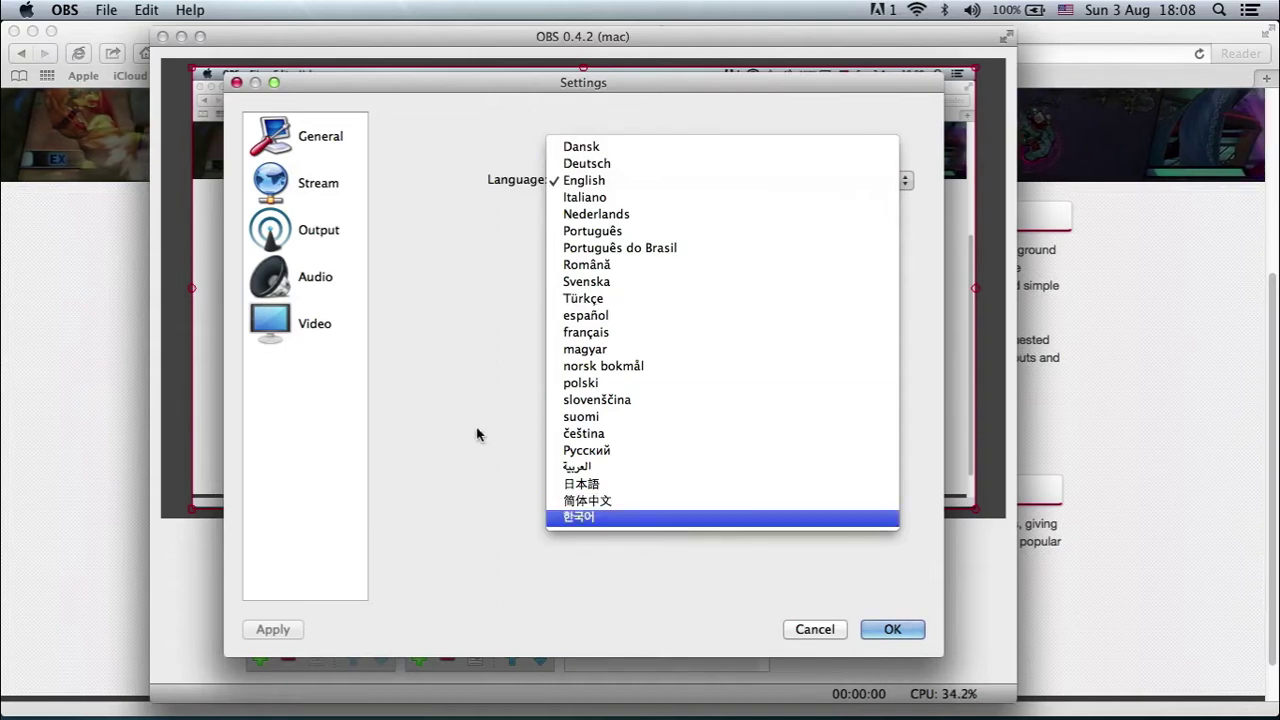
{"action": "left_click", "coordinate": [449, 386]}
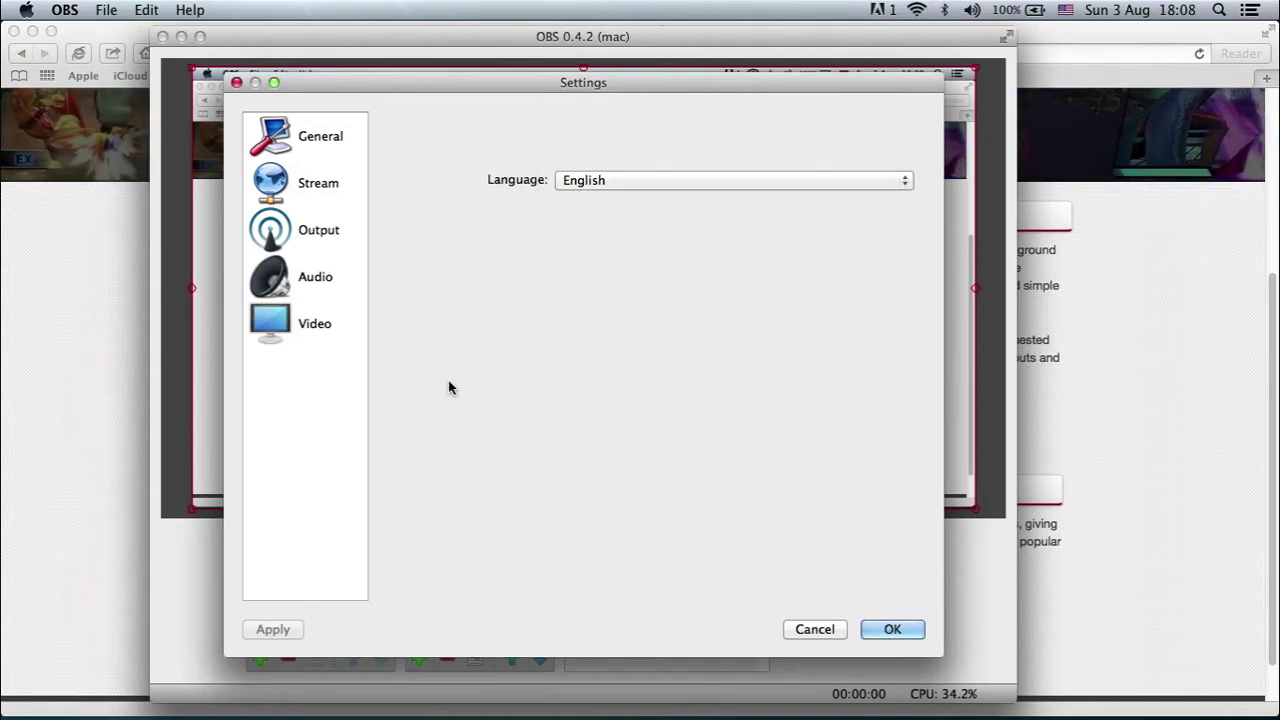
{"action": "left_click", "coordinate": [312, 185]}
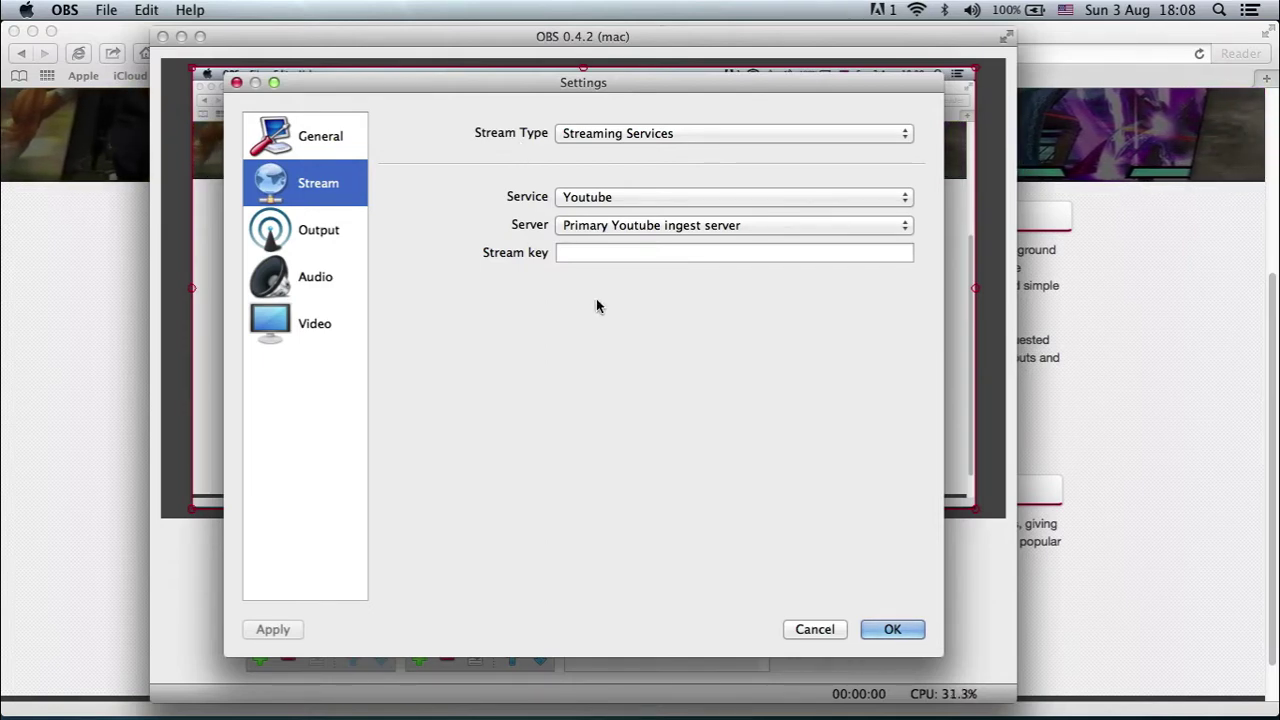
{"action": "left_click", "coordinate": [594, 252]}
{"action": "left_click", "coordinate": [328, 231]}
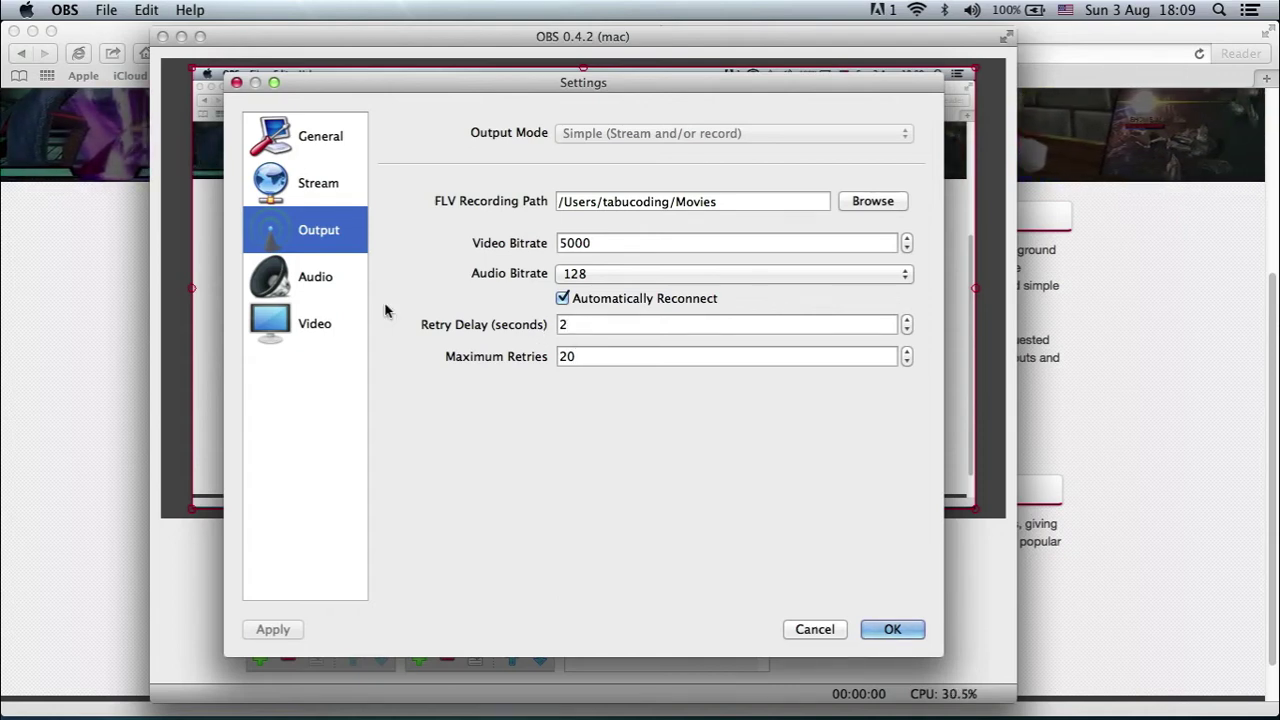
{"action": "left_click", "coordinate": [313, 277]}
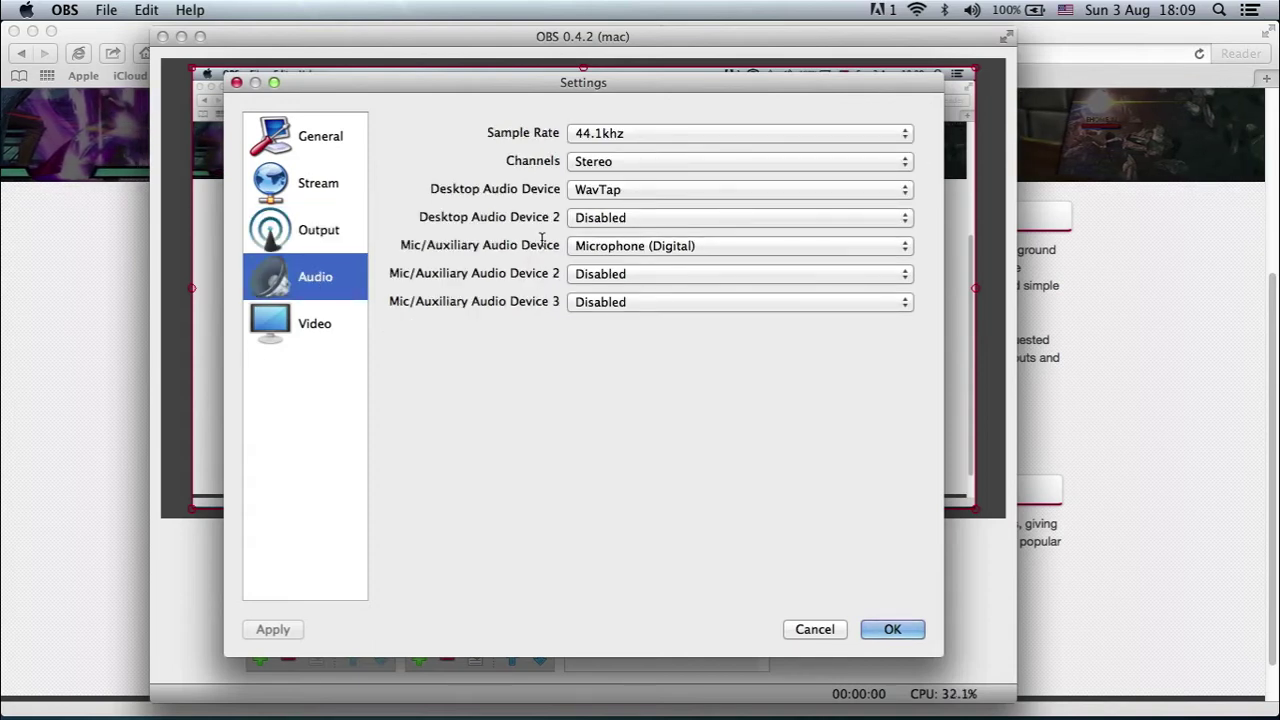
{"action": "left_click", "coordinate": [813, 632]}
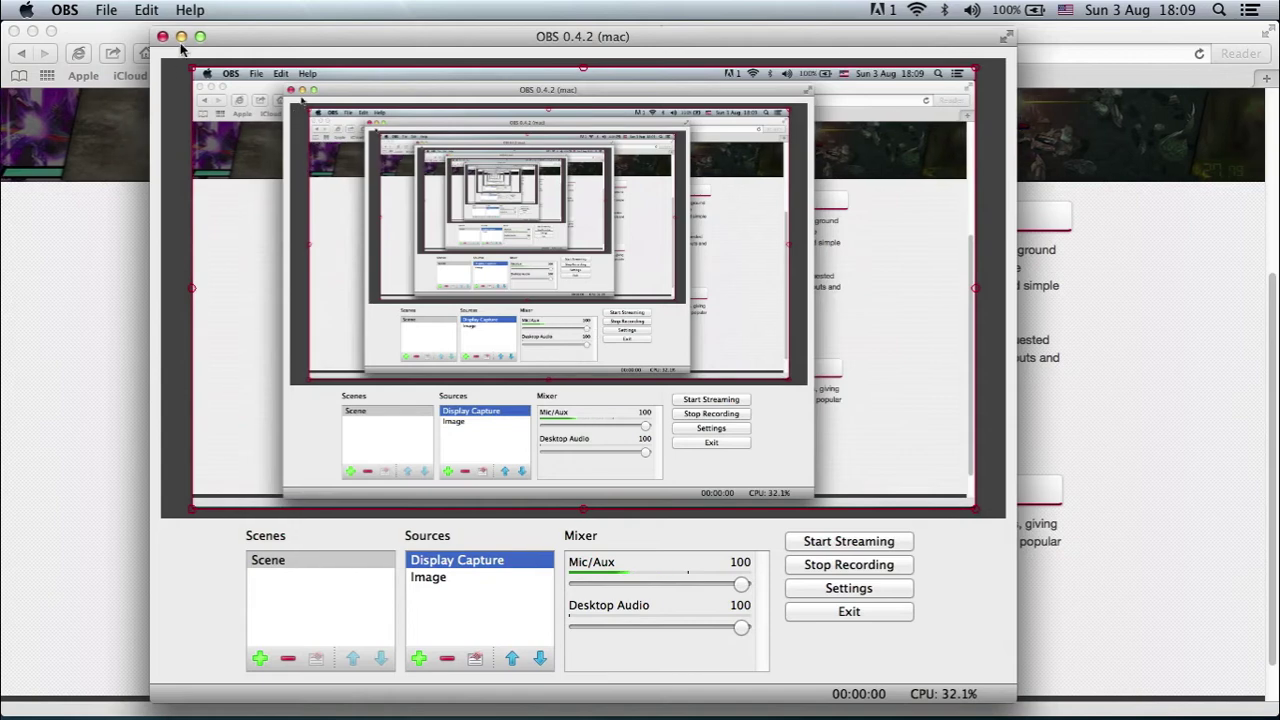
Step: Minimise OBS and Safari, then point out the WavTap and Soundflower installers on the desktop
{"action": "left_click", "coordinate": [181, 37]}
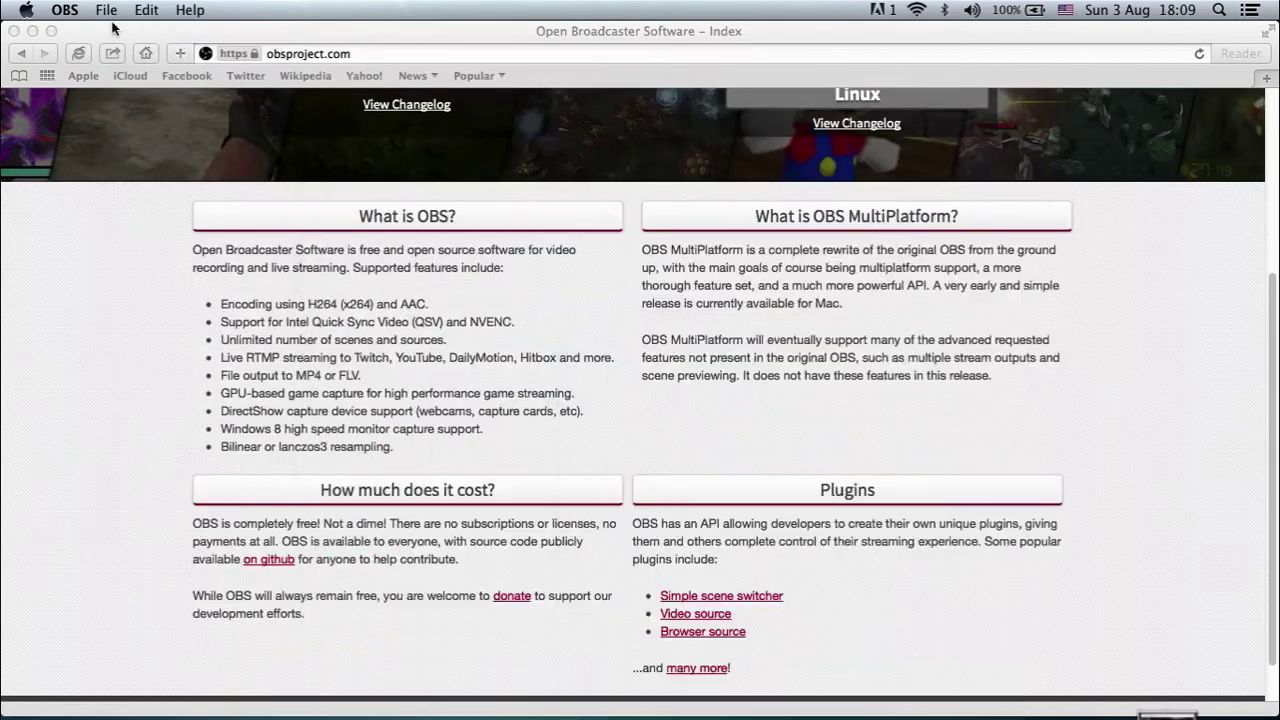
{"action": "left_click", "coordinate": [32, 31]}
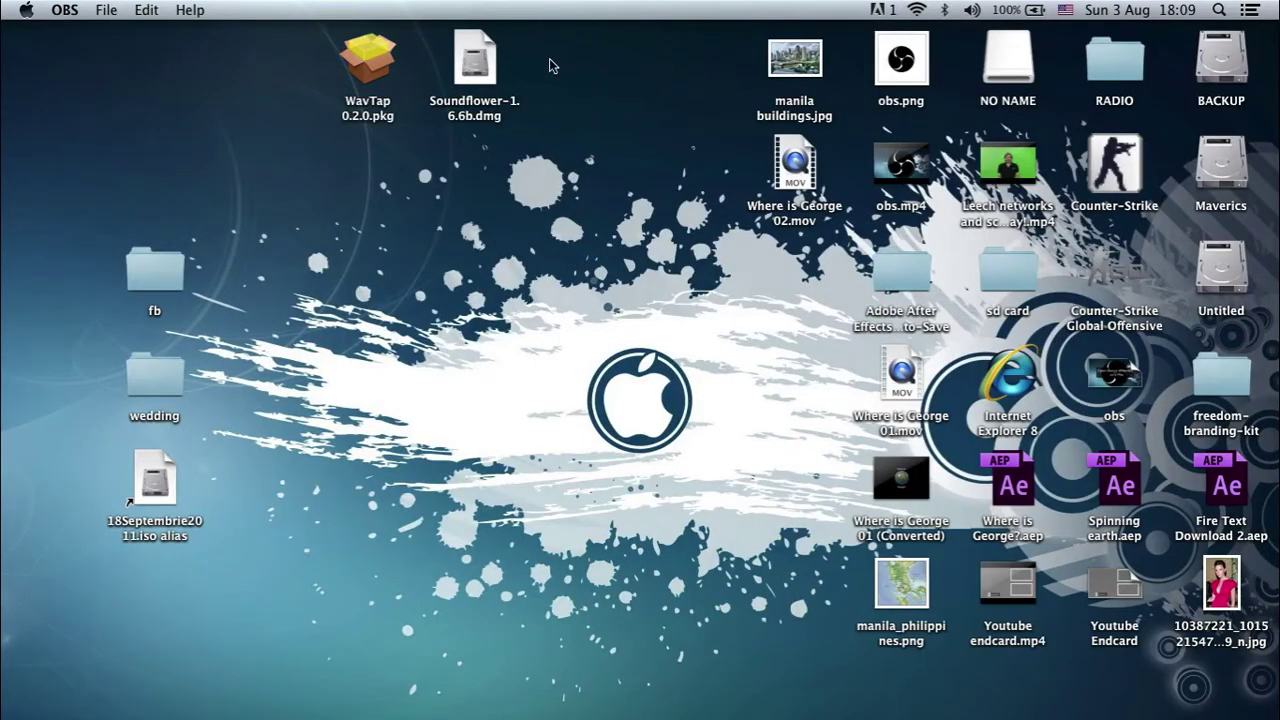
{"action": "left_click_drag", "start_coordinate": [549, 66], "coordinate": [340, 198]}
{"action": "left_click", "coordinate": [381, 224]}
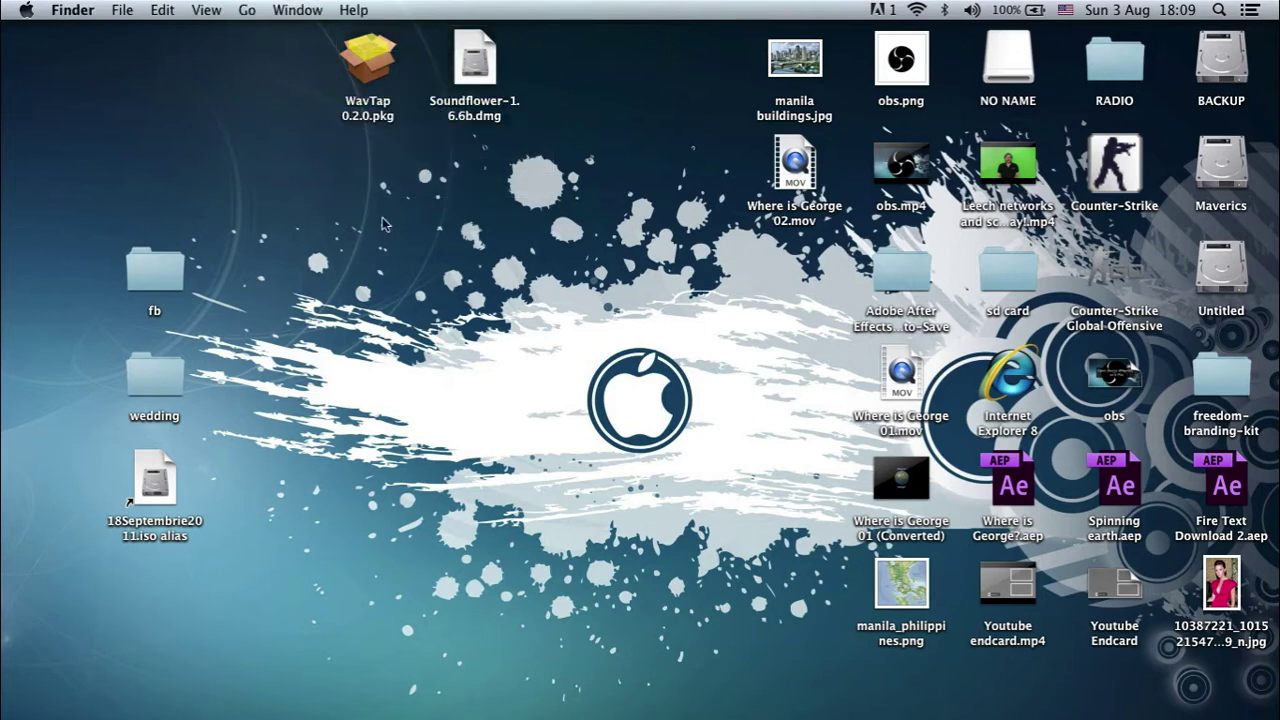
{"action": "left_click", "coordinate": [464, 117]}
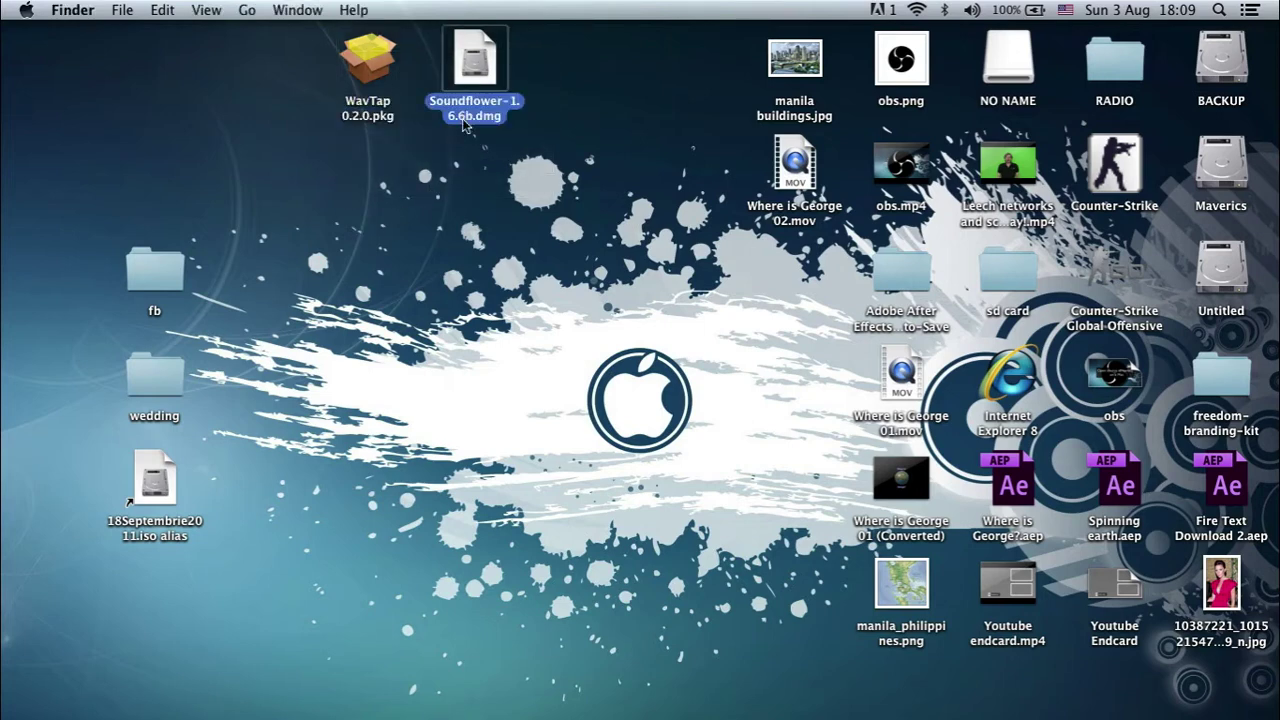
{"action": "left_click", "coordinate": [364, 116]}
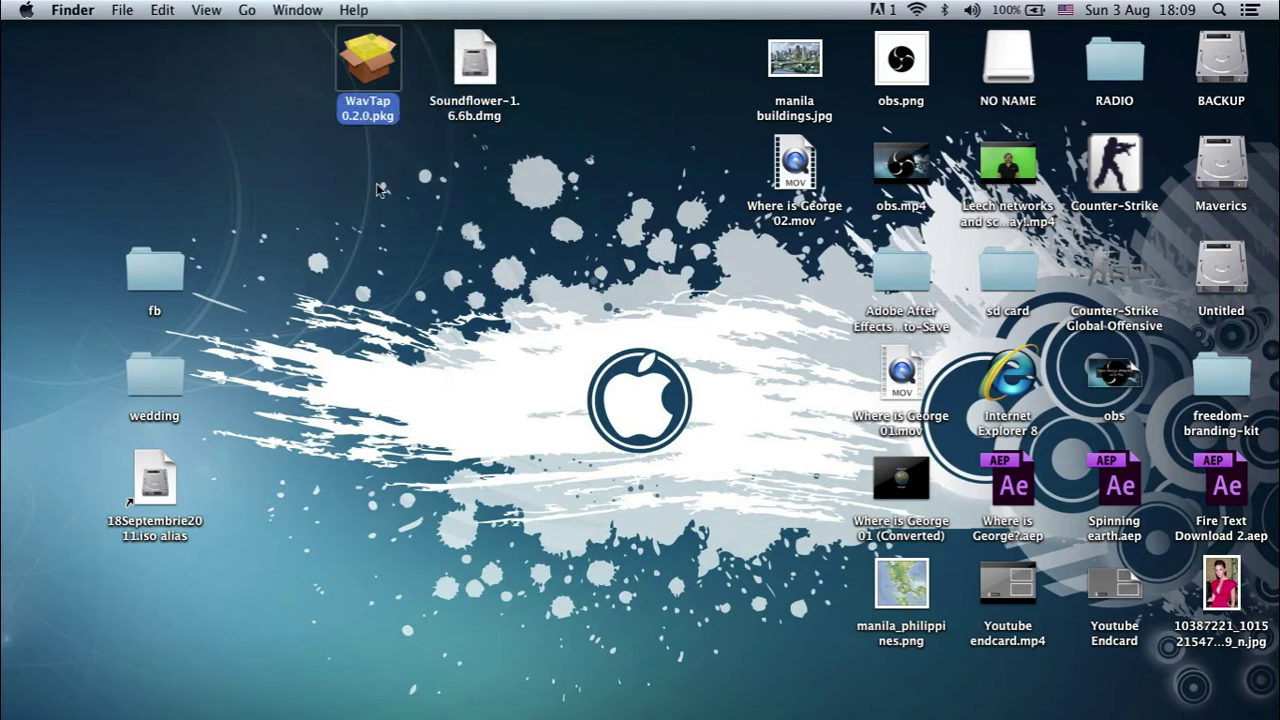
{"action": "left_click", "coordinate": [378, 188]}
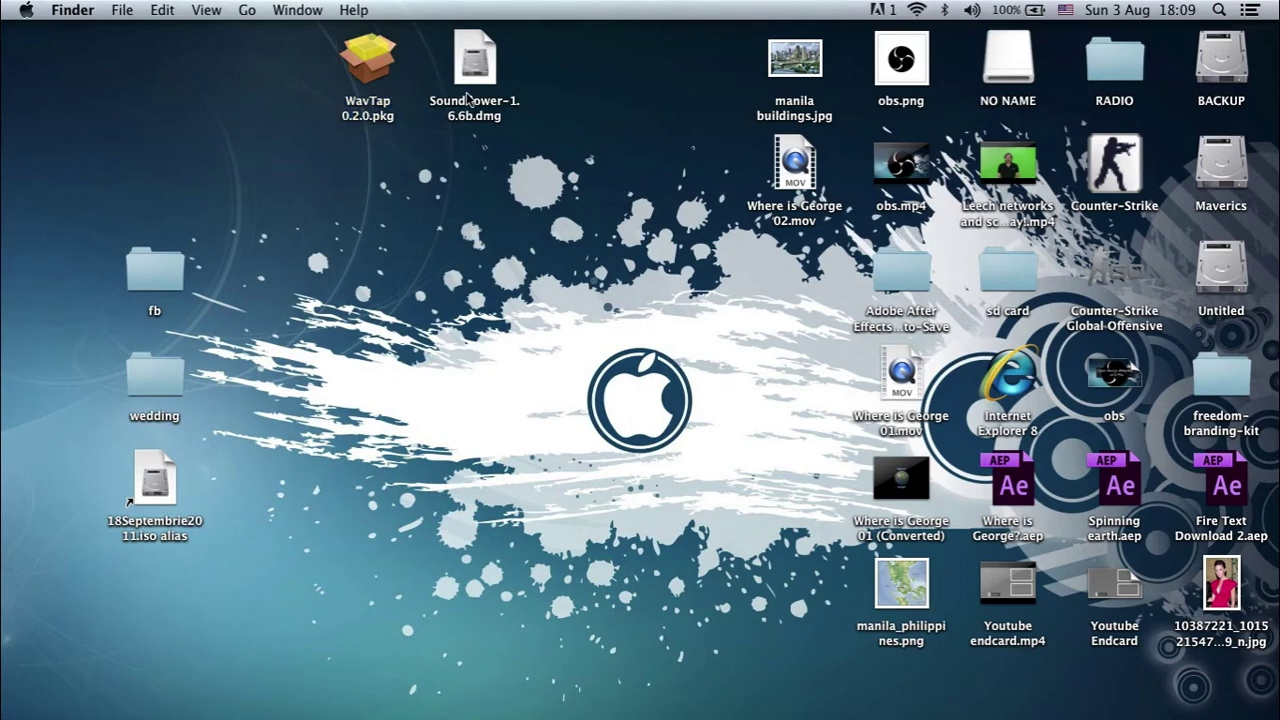
{"action": "left_click", "coordinate": [371, 52]}
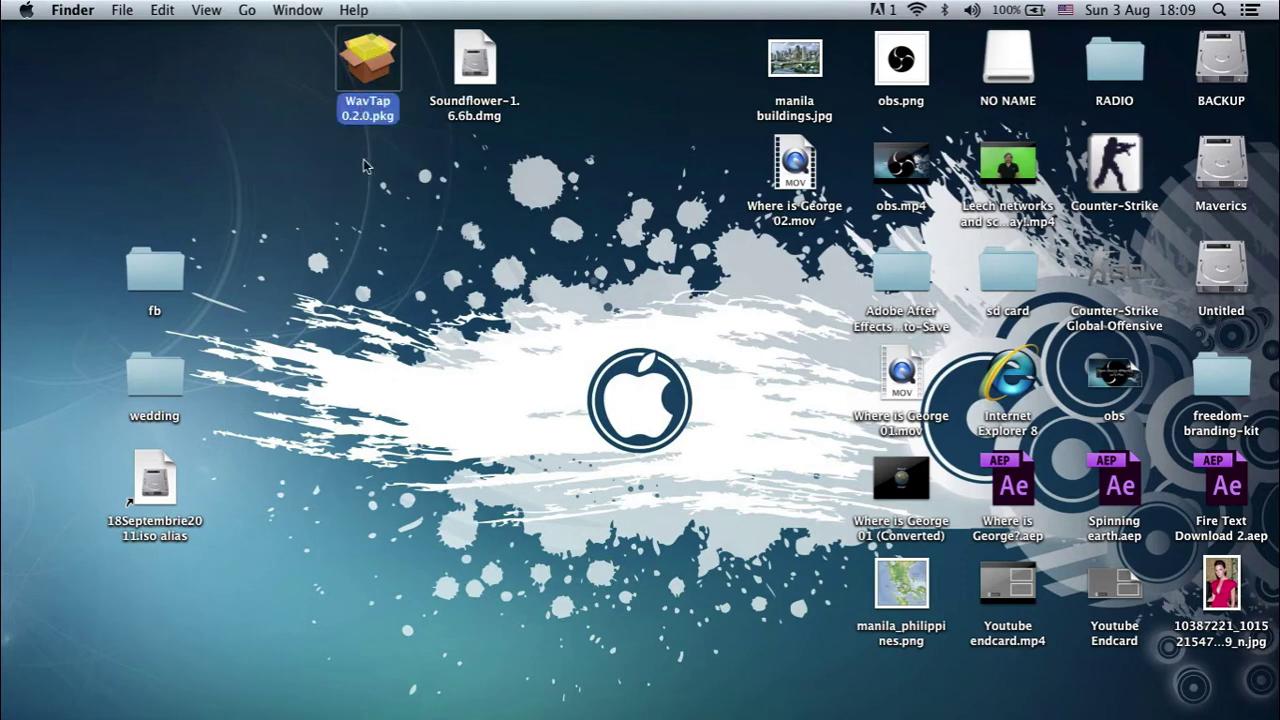
{"action": "left_click", "coordinate": [354, 193]}
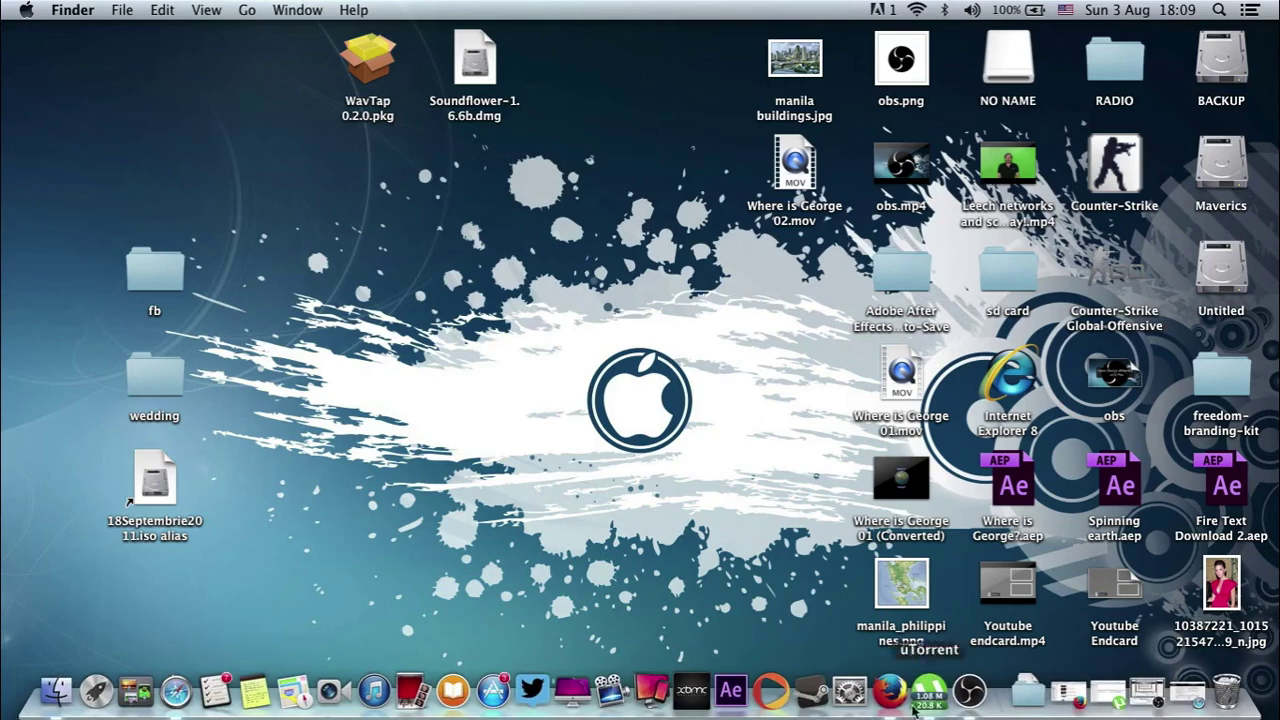
Step: Keep WavTap desktop audio and Microphone (Digital) mic, then check the 1366x768 video settings
{"action": "left_click", "coordinate": [993, 698]}
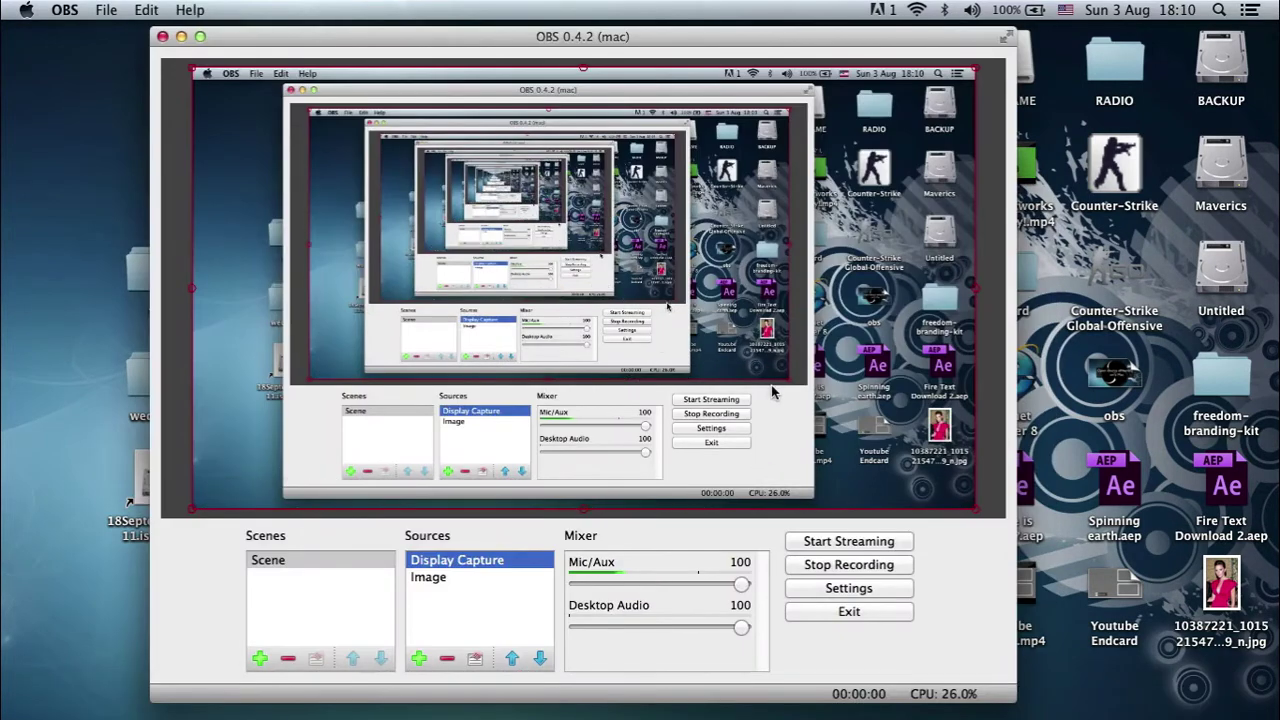
{"action": "left_click", "coordinate": [428, 577]}
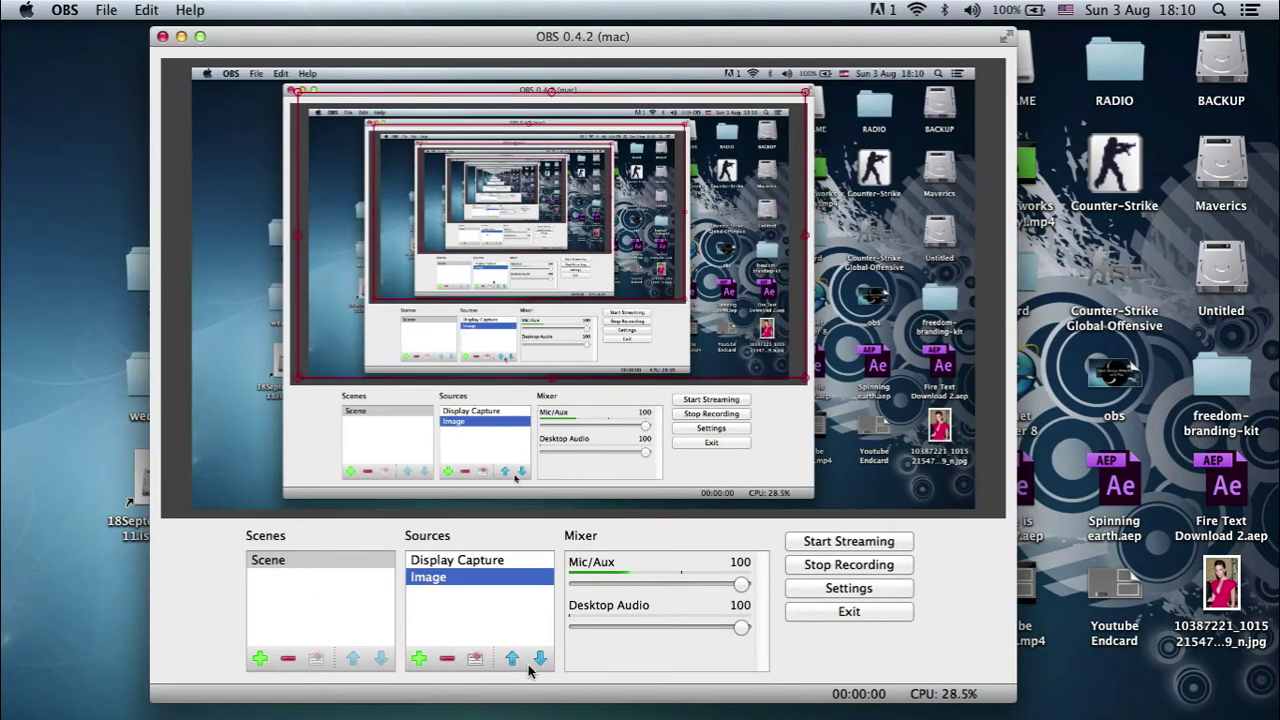
{"action": "left_click", "coordinate": [828, 591]}
{"action": "left_click", "coordinate": [307, 290]}
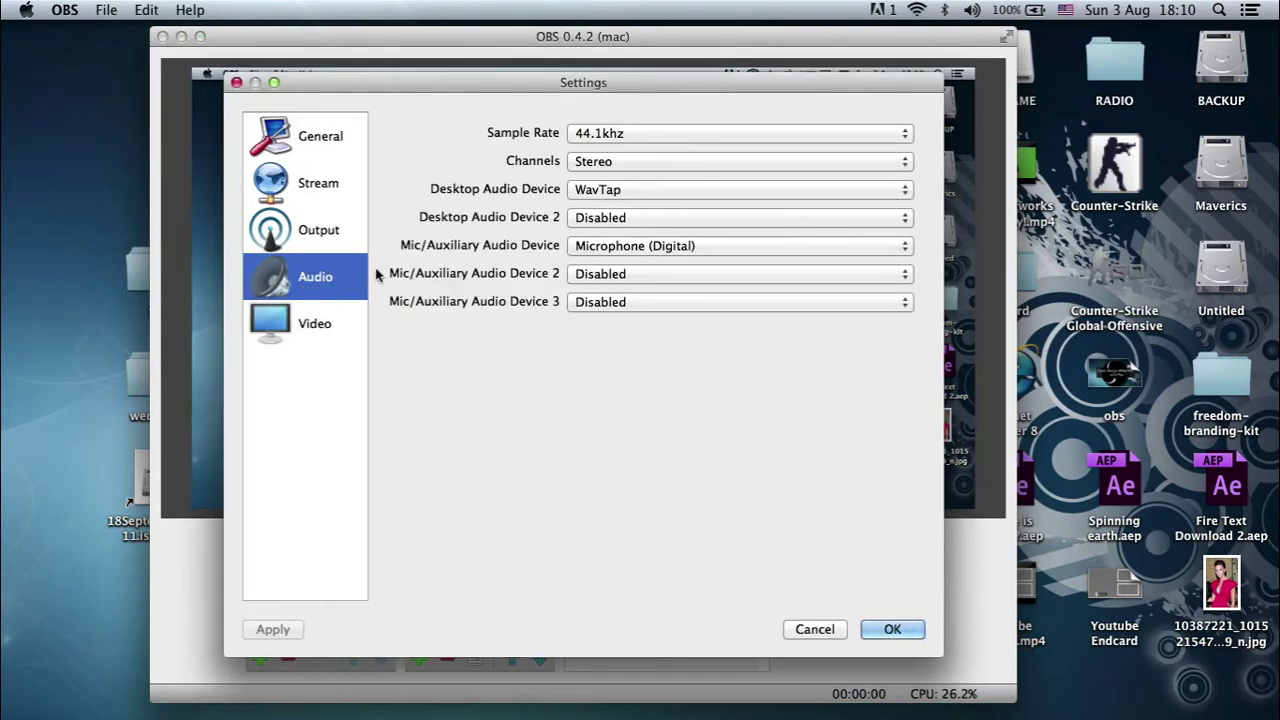
{"action": "left_click", "coordinate": [593, 193]}
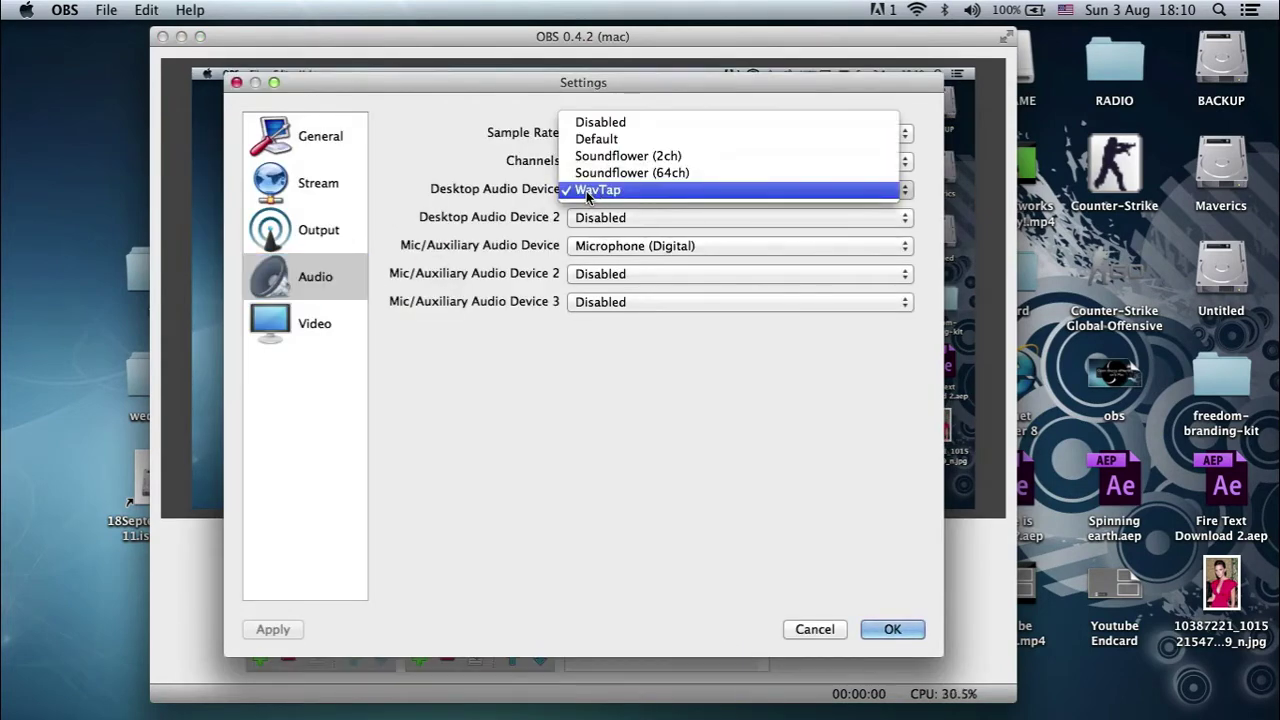
{"action": "left_click", "coordinate": [600, 189]}
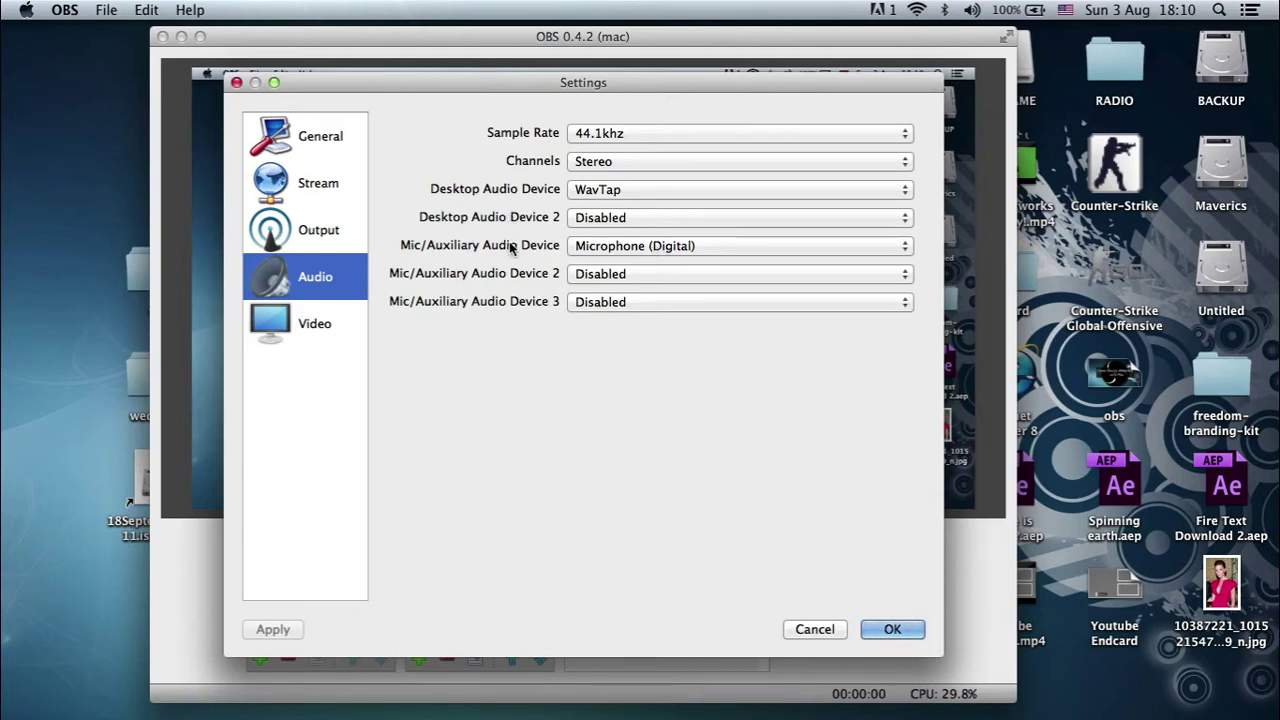
{"action": "left_click", "coordinate": [655, 250]}
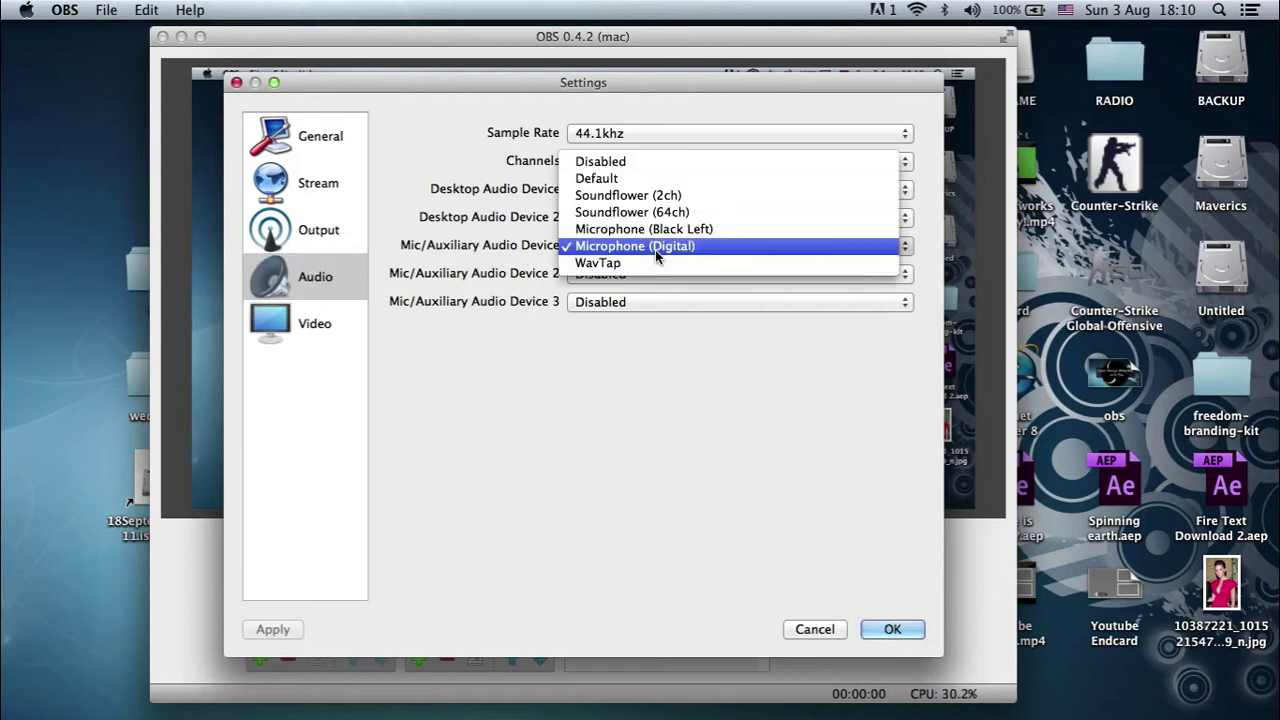
{"action": "left_click", "coordinate": [460, 262]}
{"action": "left_click", "coordinate": [305, 325]}
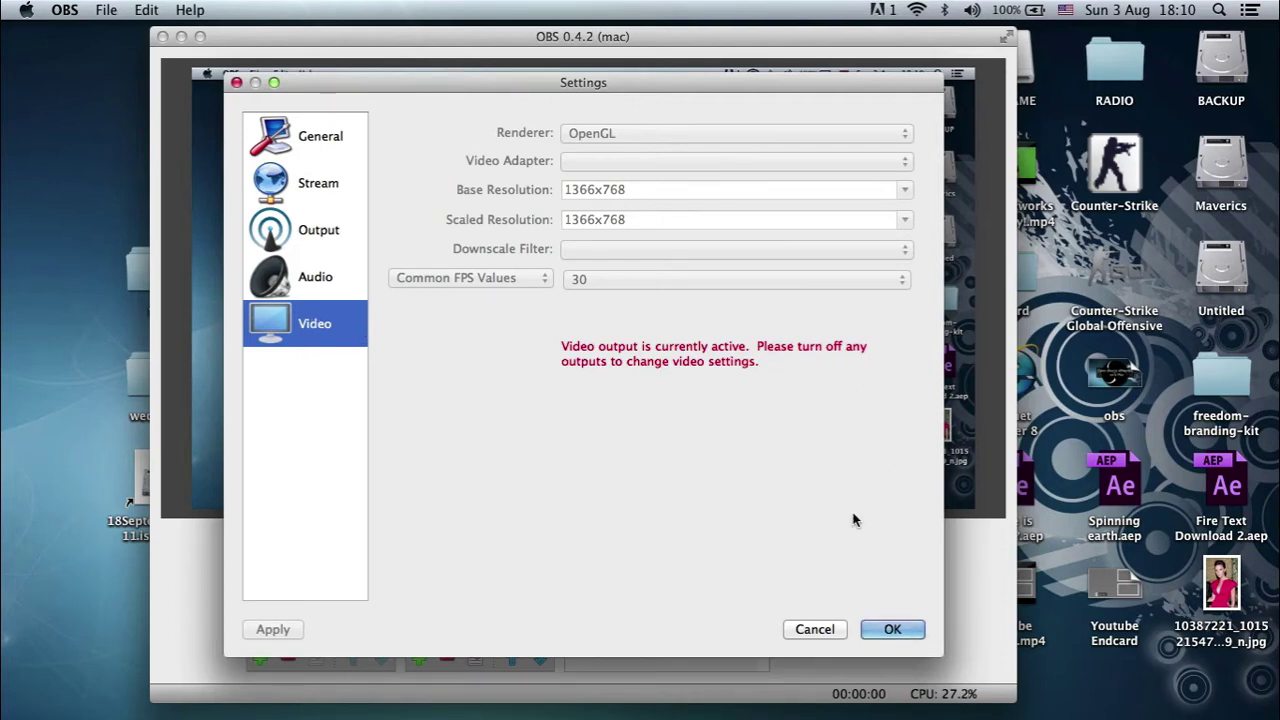
Step: Close Settings and order the sources so Image sits above Display Capture
{"action": "left_click", "coordinate": [787, 634]}
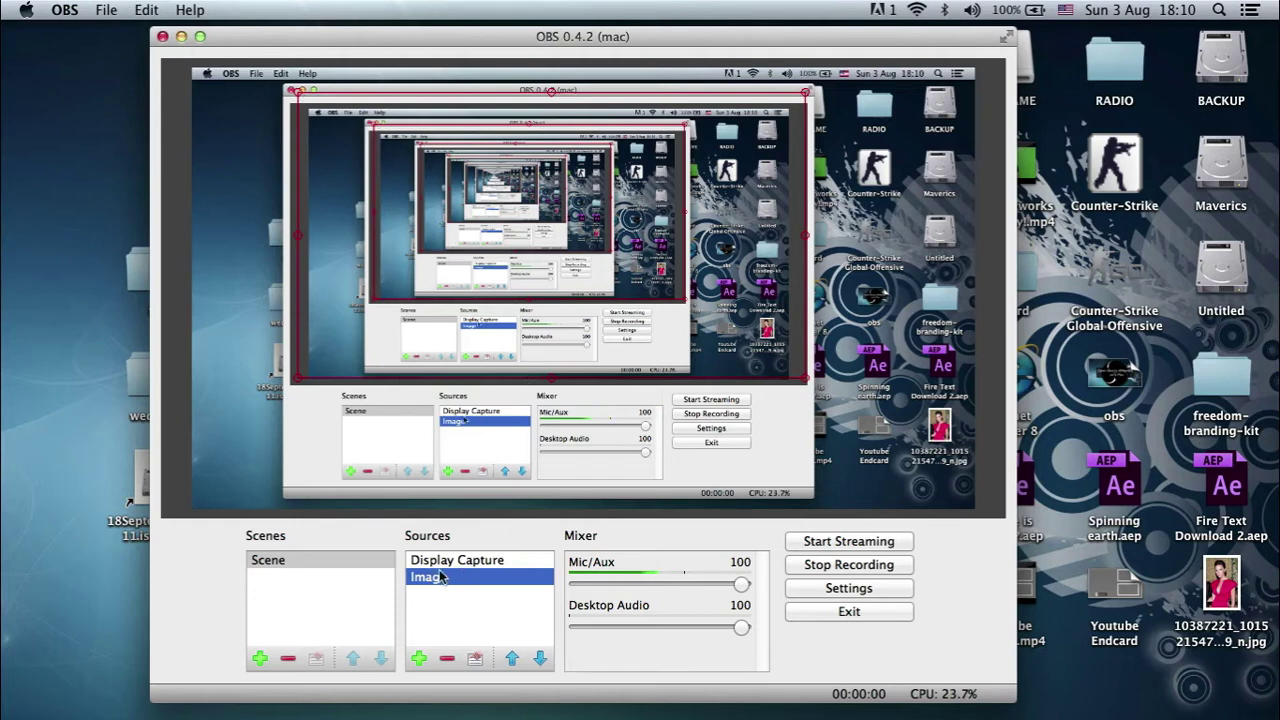
{"action": "left_click", "coordinate": [420, 658]}
{"action": "key", "text": "Escape"}
{"action": "left_click", "coordinate": [511, 658]}
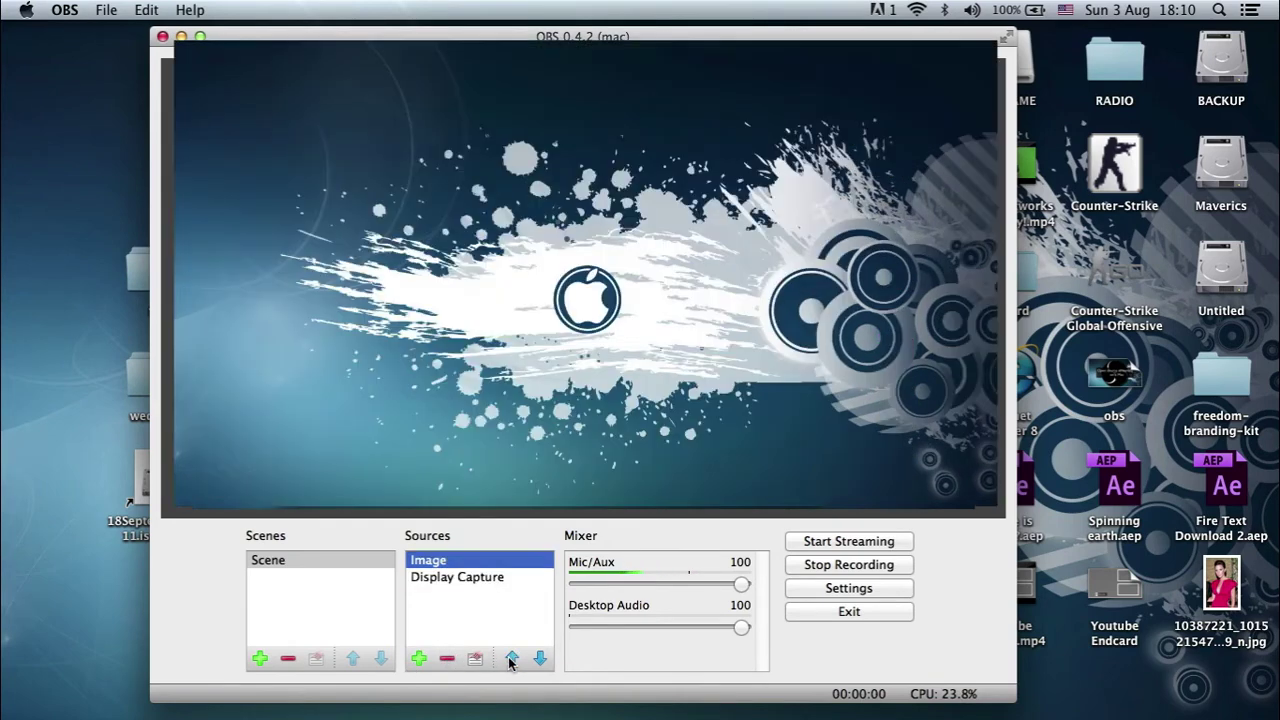
{"action": "left_click", "coordinate": [420, 658]}
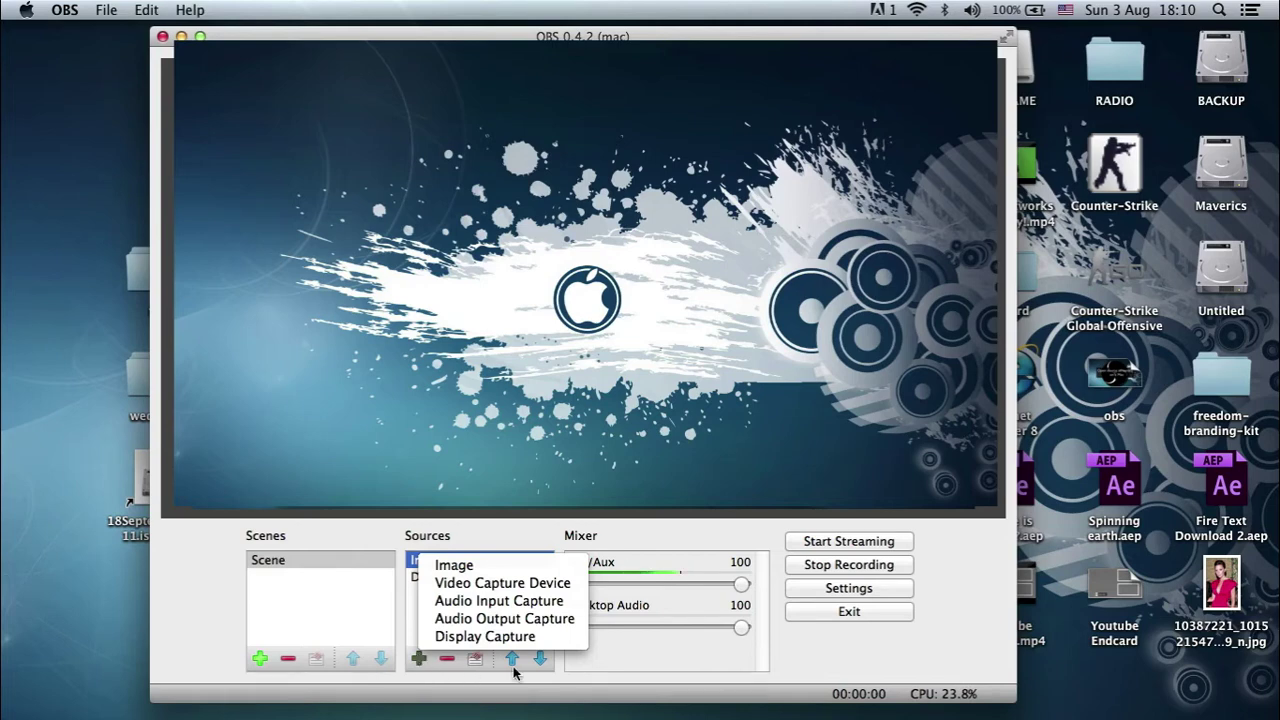
{"action": "left_click", "coordinate": [577, 668]}
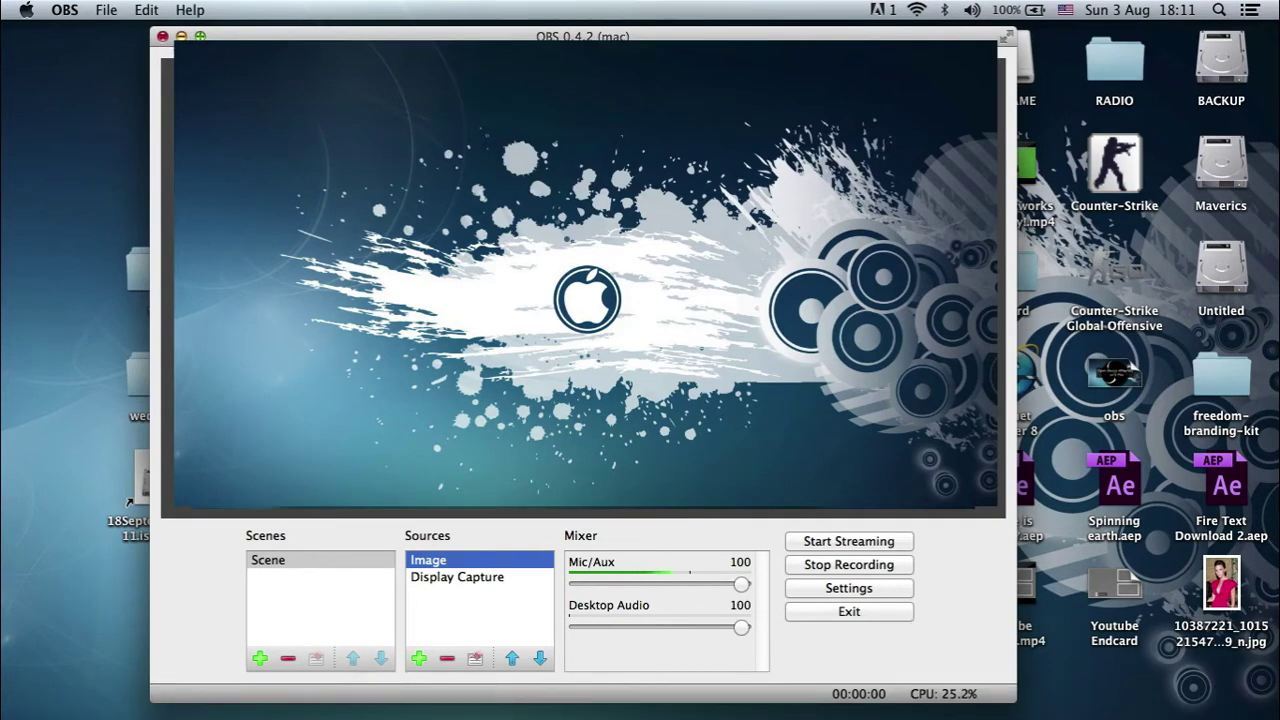
{"action": "left_click", "coordinate": [450, 580]}
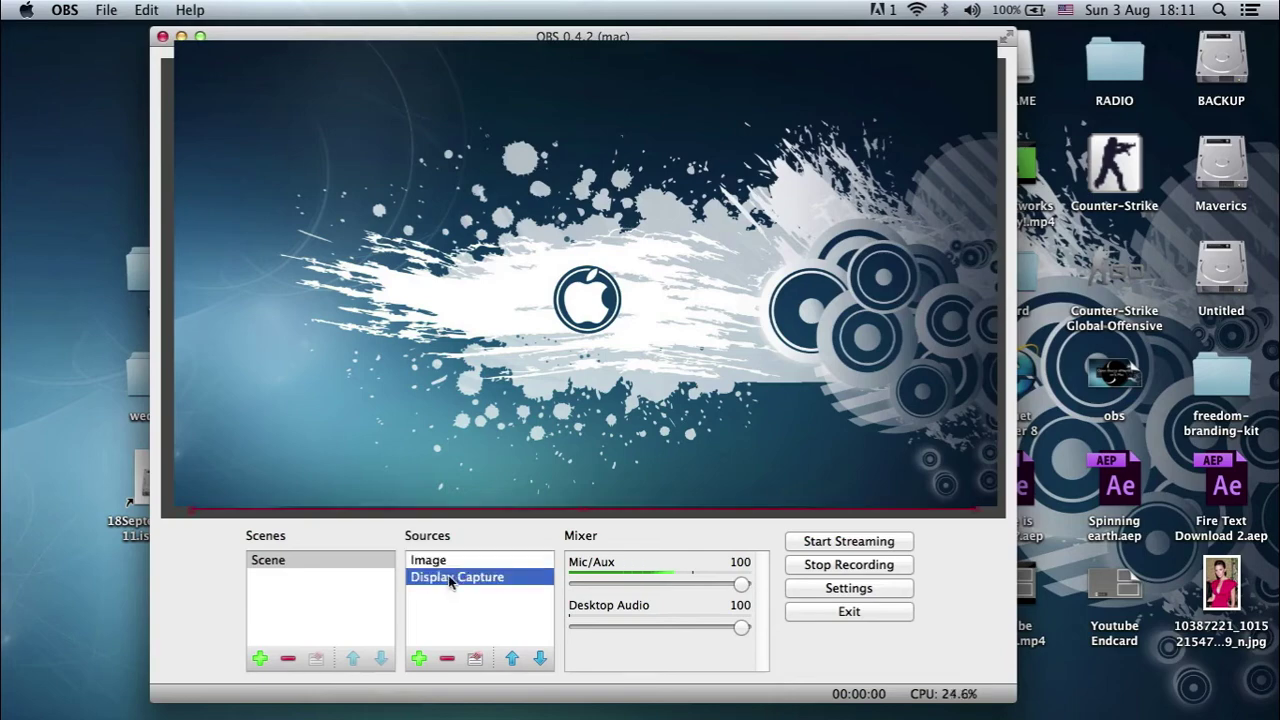
{"action": "left_click", "coordinate": [537, 659]}
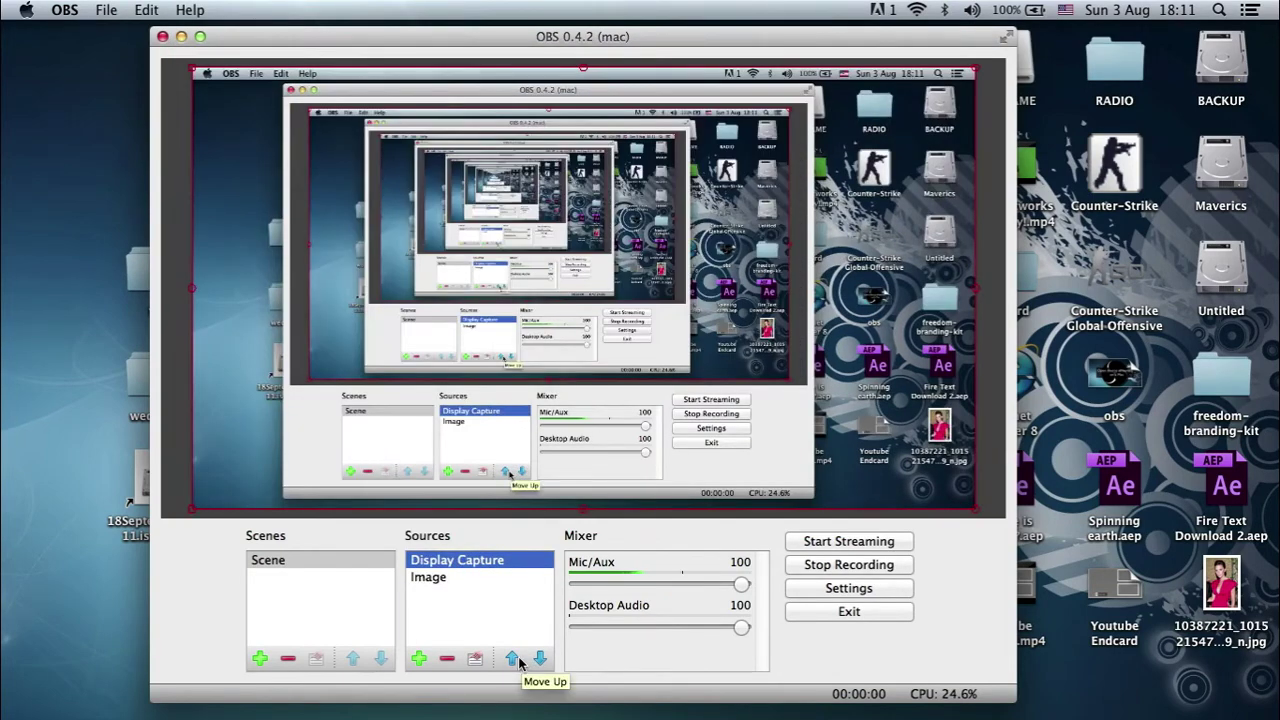
{"action": "left_click", "coordinate": [540, 658]}
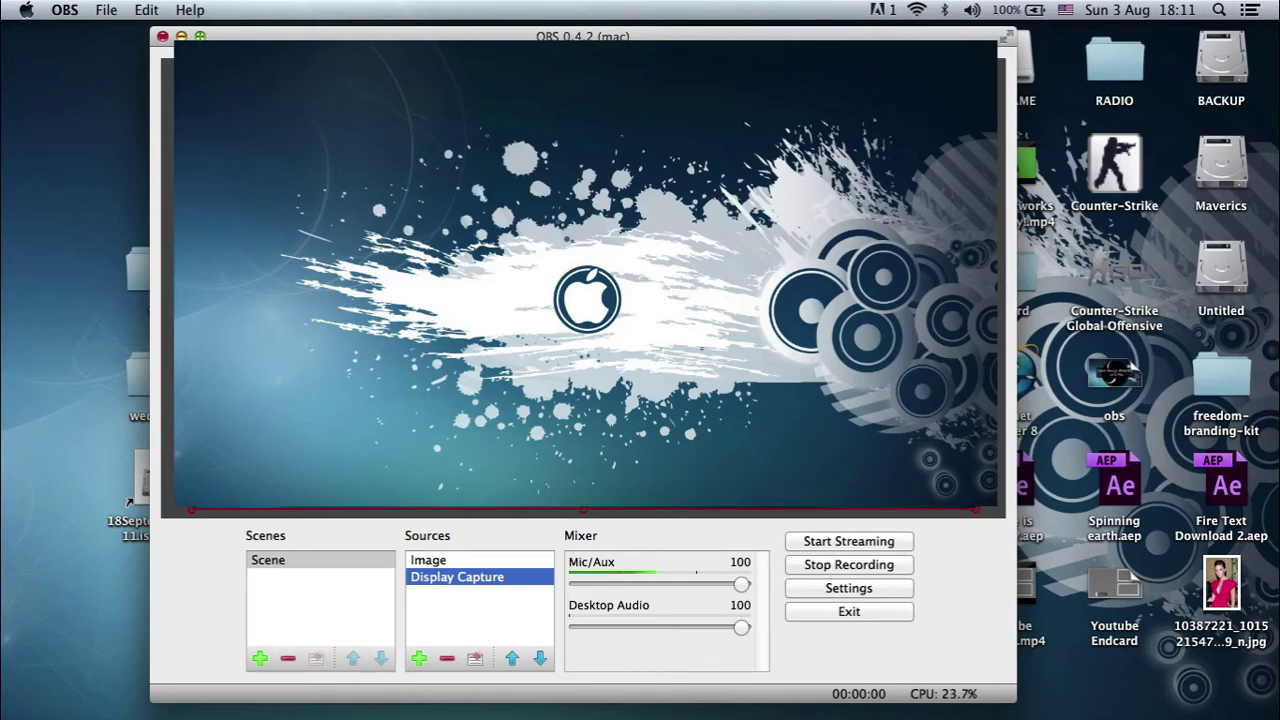
Step: Minimise OBS and bring up the Counter-Strike: Global Offensive Dust deathmatch briefing
{"action": "left_click", "coordinate": [181, 36]}
{"action": "mouse_move", "coordinate": [175, 690]}
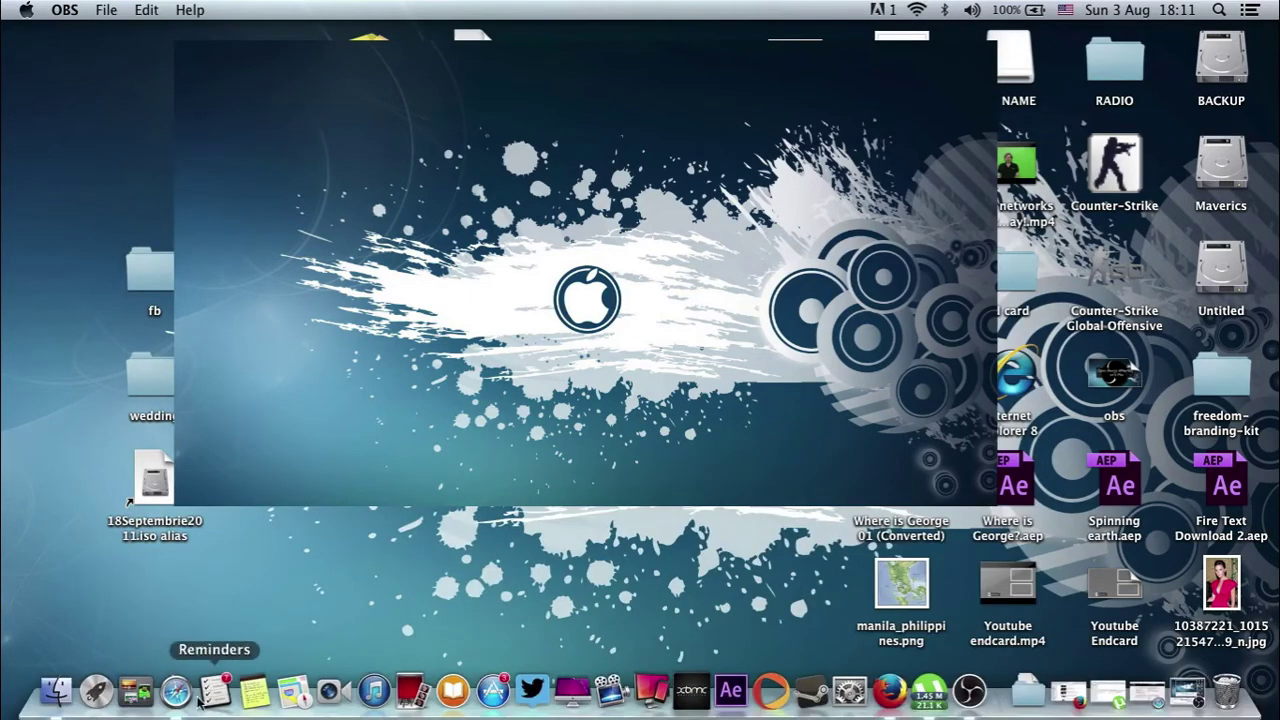
{"action": "left_click", "coordinate": [172, 692]}
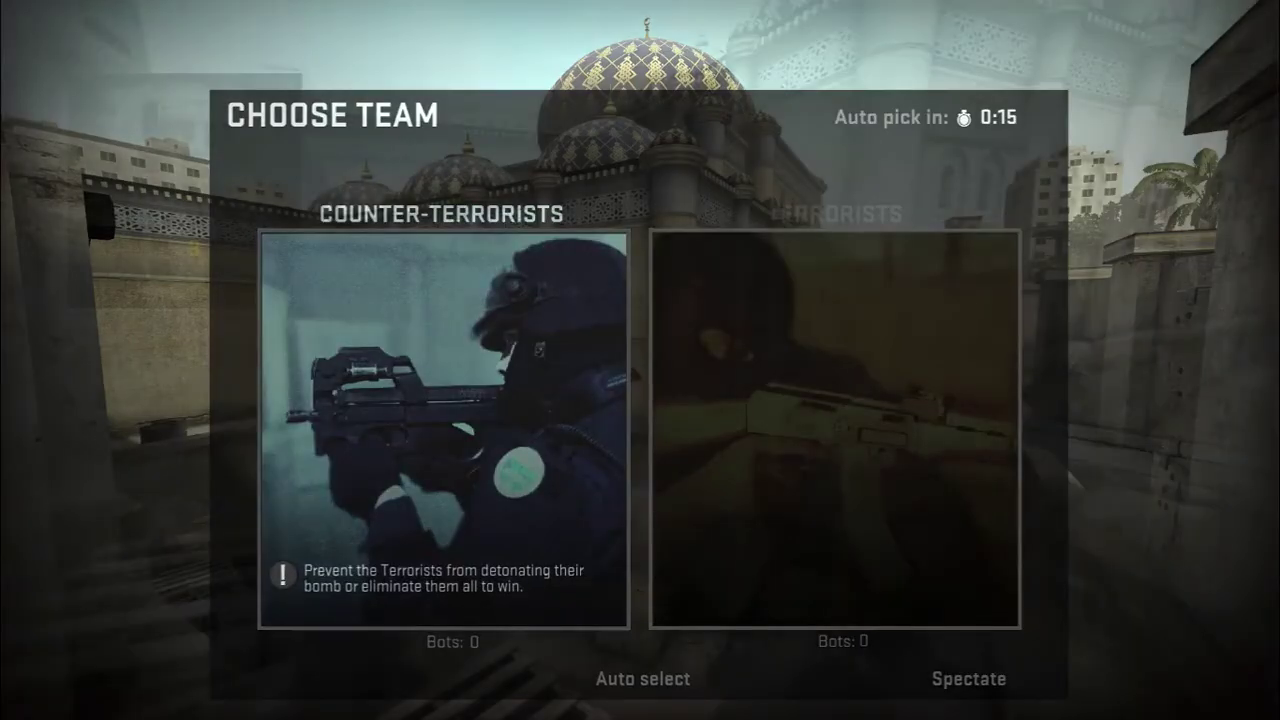
Step: Join the Counter-Terrorists, shoot through the double doors, and turn random weapons on with F1
{"action": "left_click", "coordinate": [443, 430]}
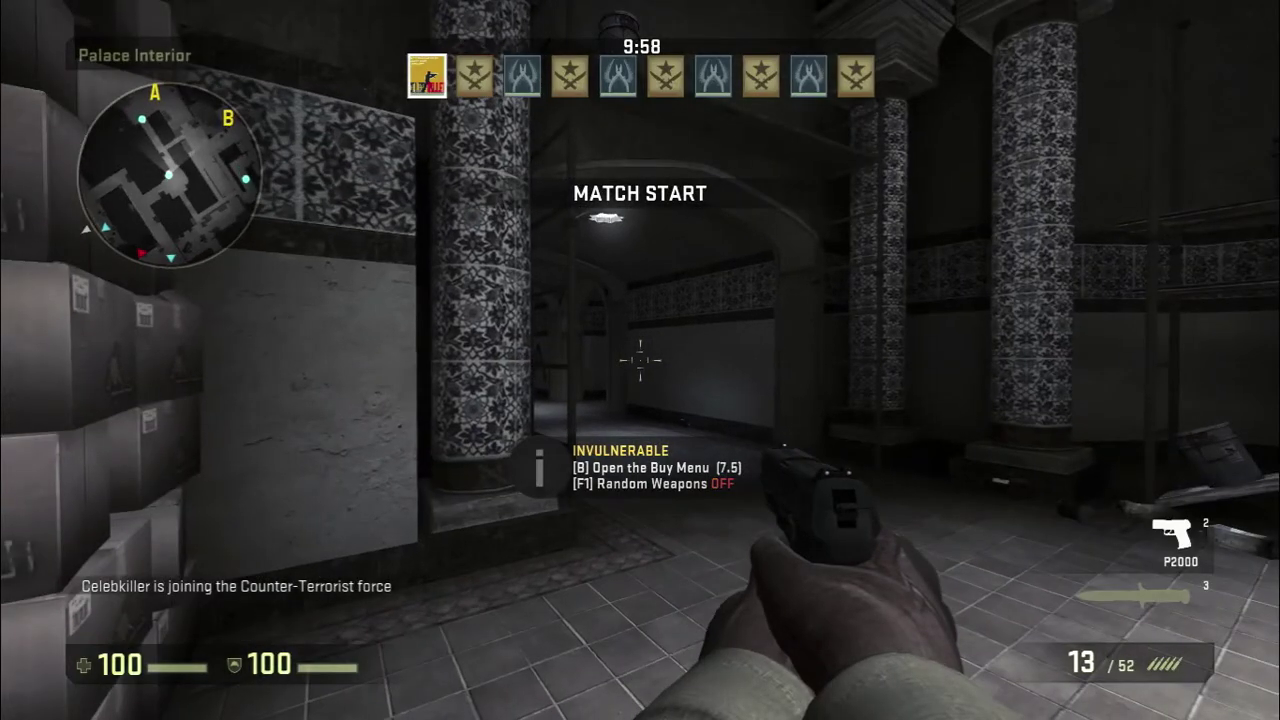
{"action": "key", "text": "F1"}
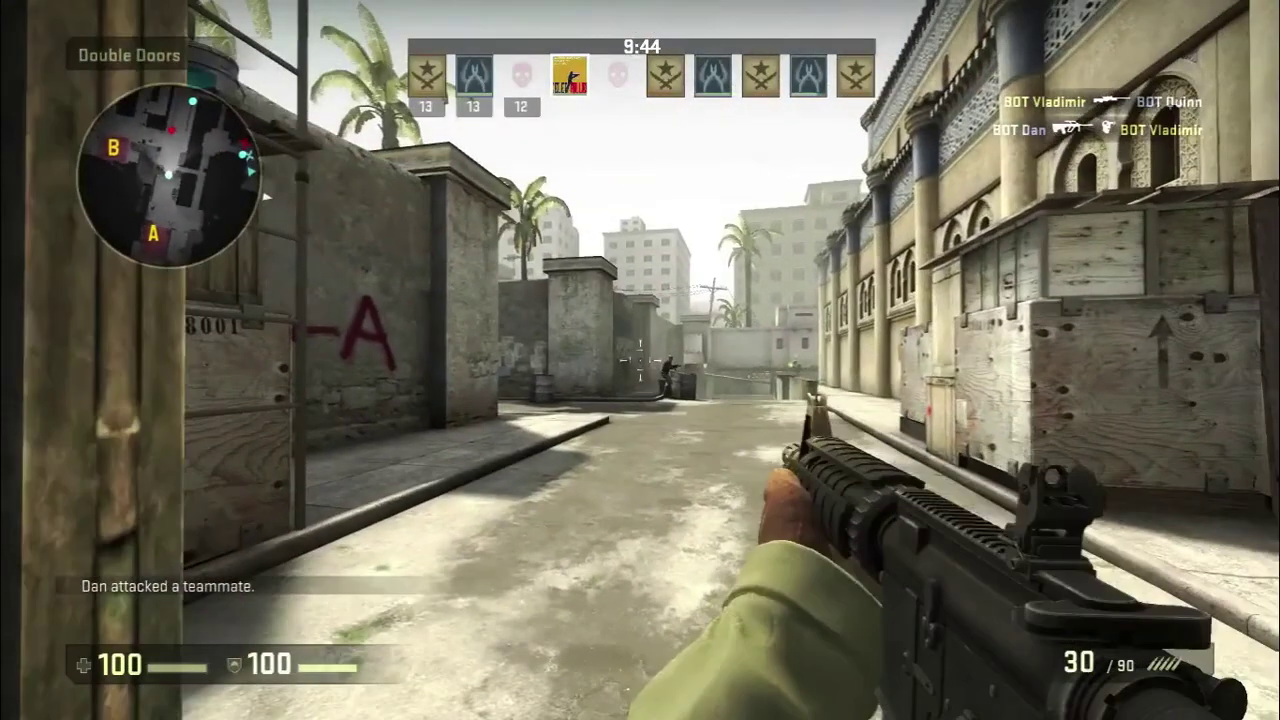
{"action": "left_click", "coordinate": [640, 360]}
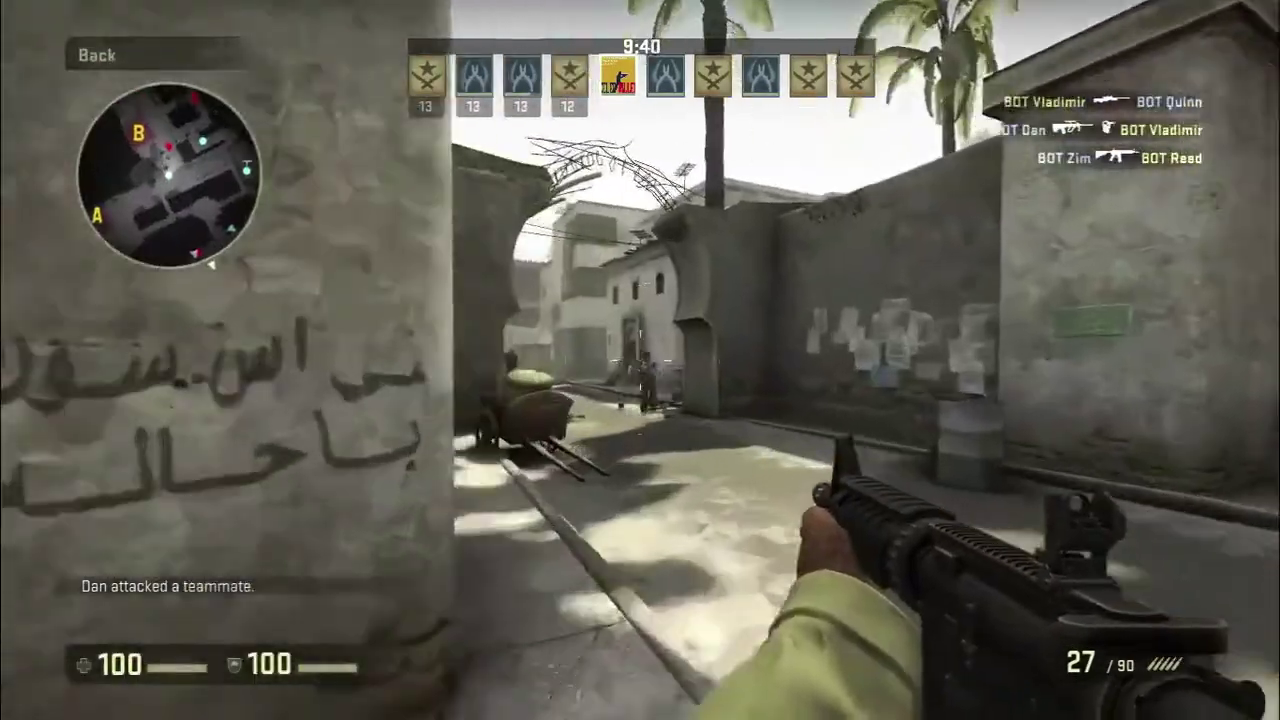
{"action": "left_click", "coordinate": [640, 360]}
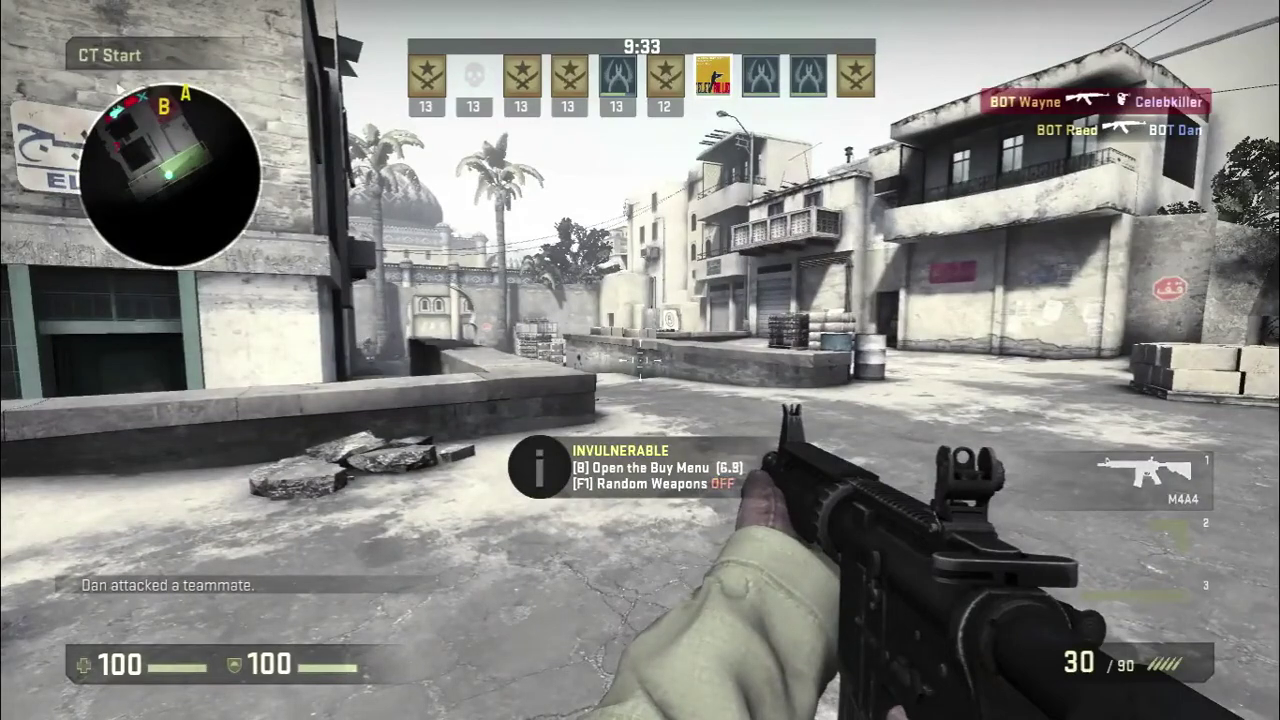
{"action": "key", "text": "F1"}
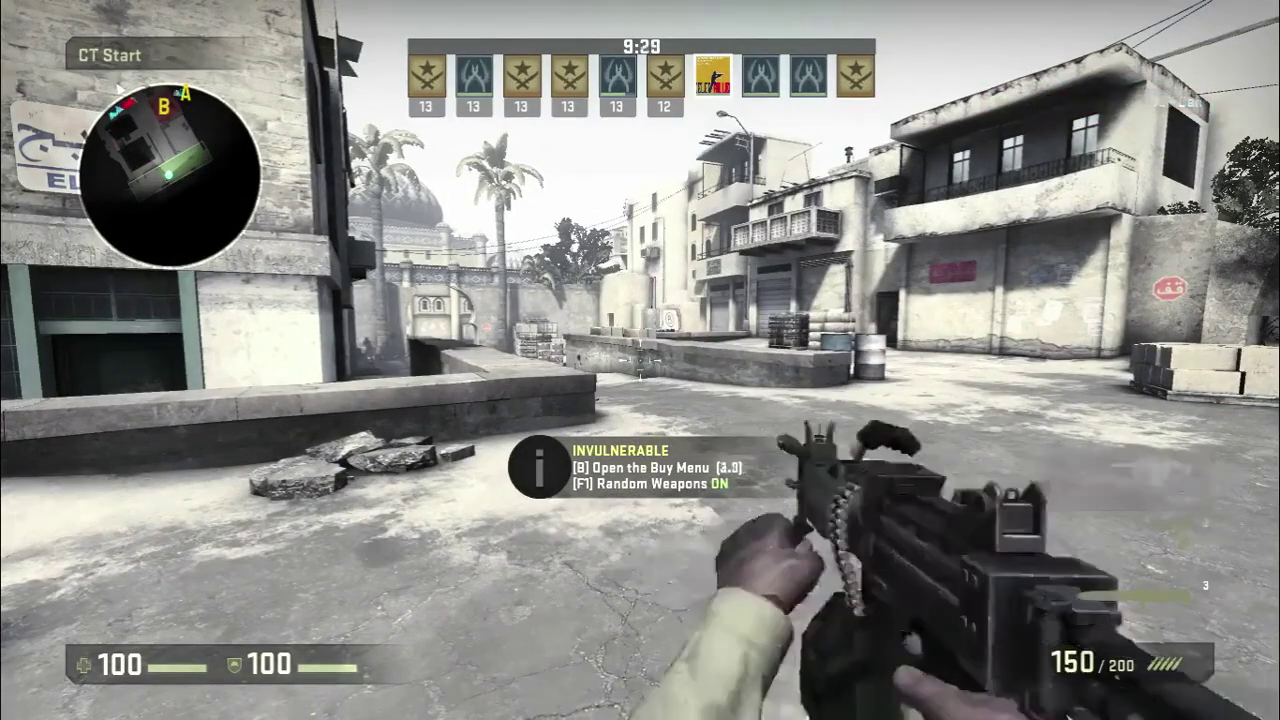
Step: Walk via Back Yard and Bombsite A to Palace Interior, downing two enemies with the M249
{"action": "key", "text": "w"}
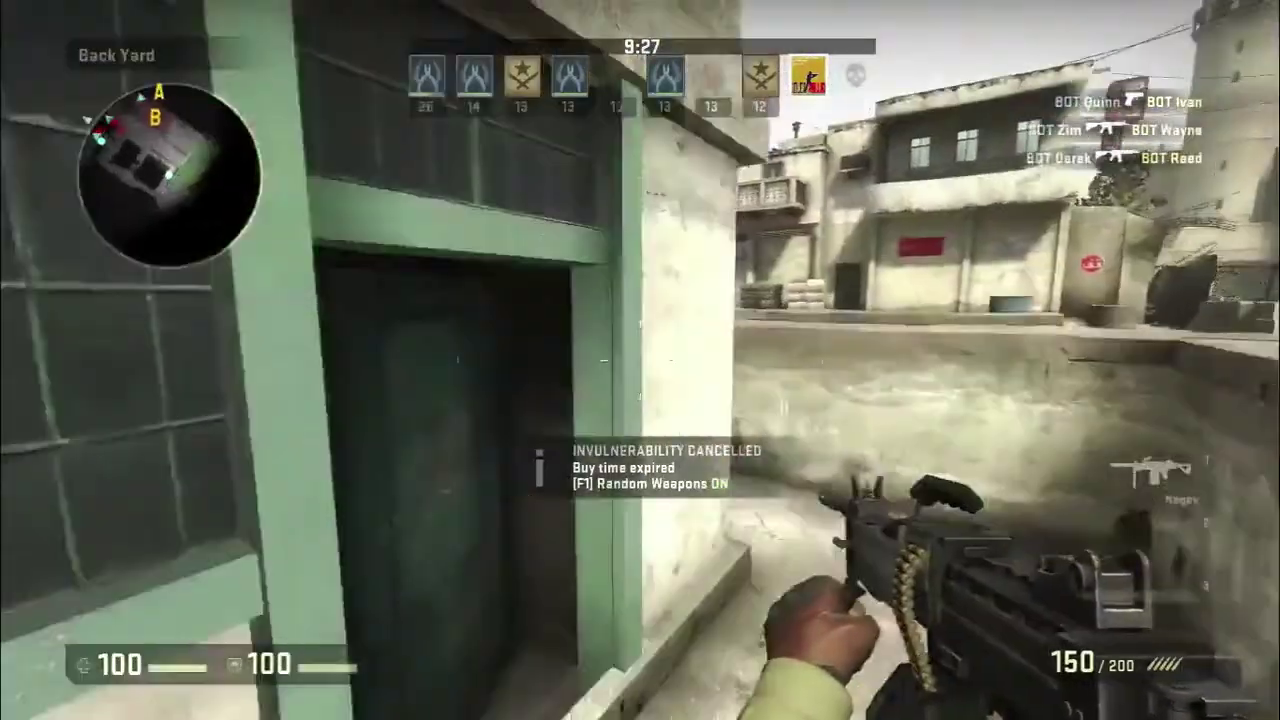
{"action": "key", "text": "w"}
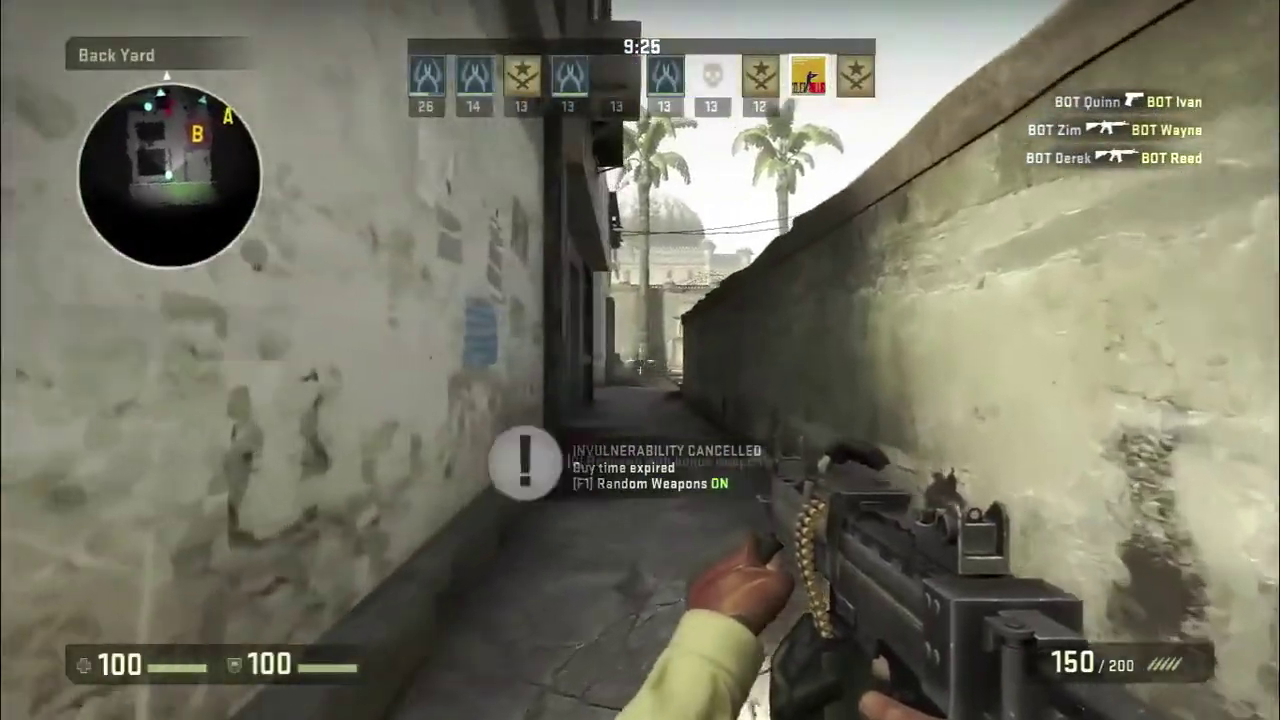
{"action": "key", "text": "w"}
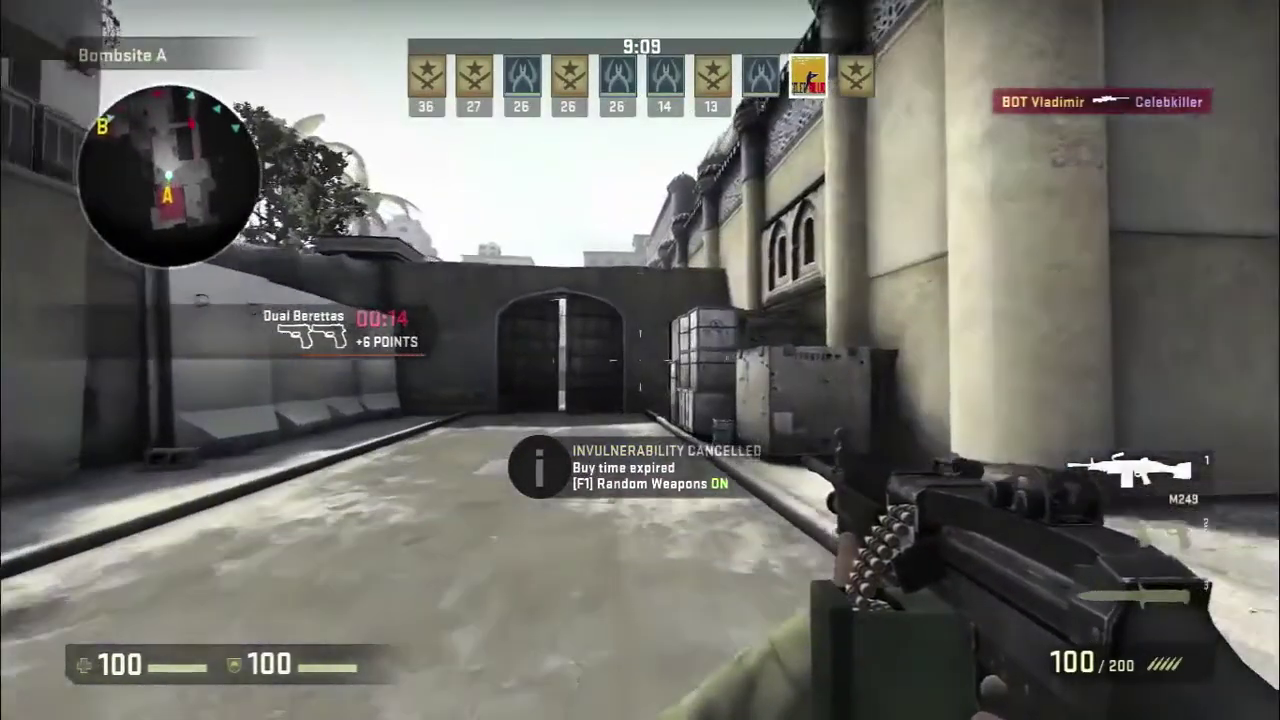
{"action": "key", "text": "w"}
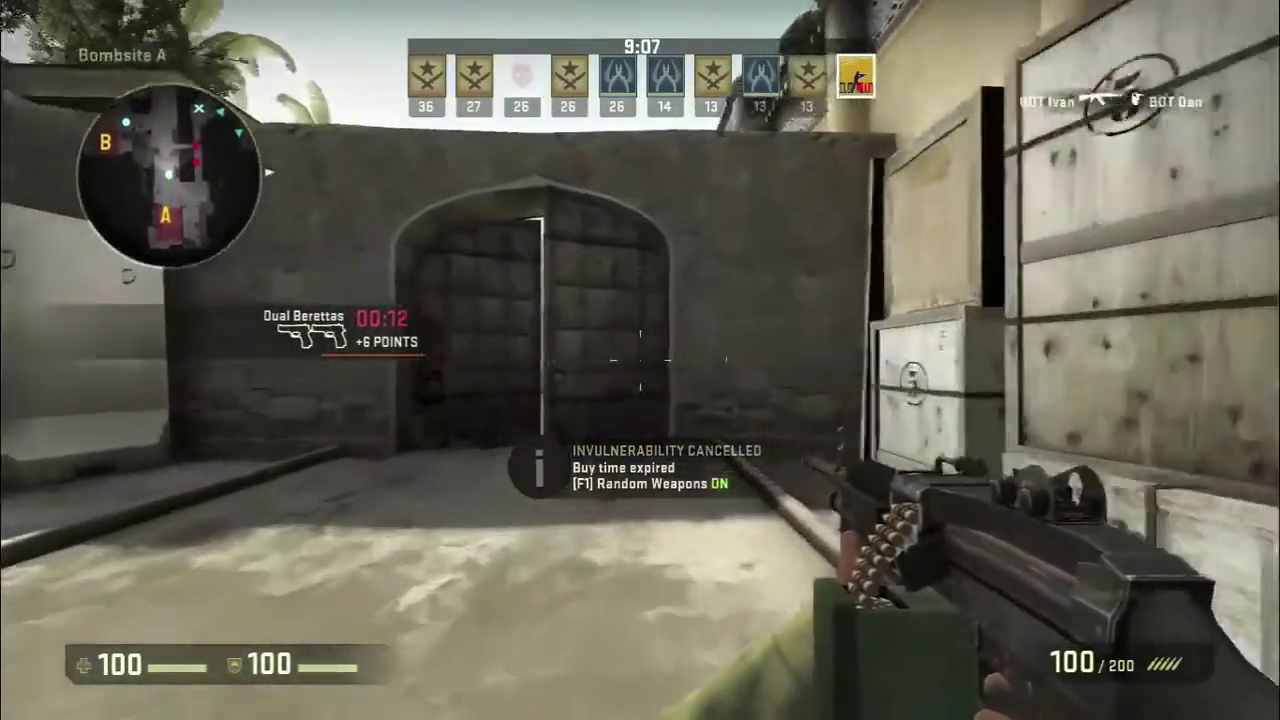
{"action": "key", "text": "w"}
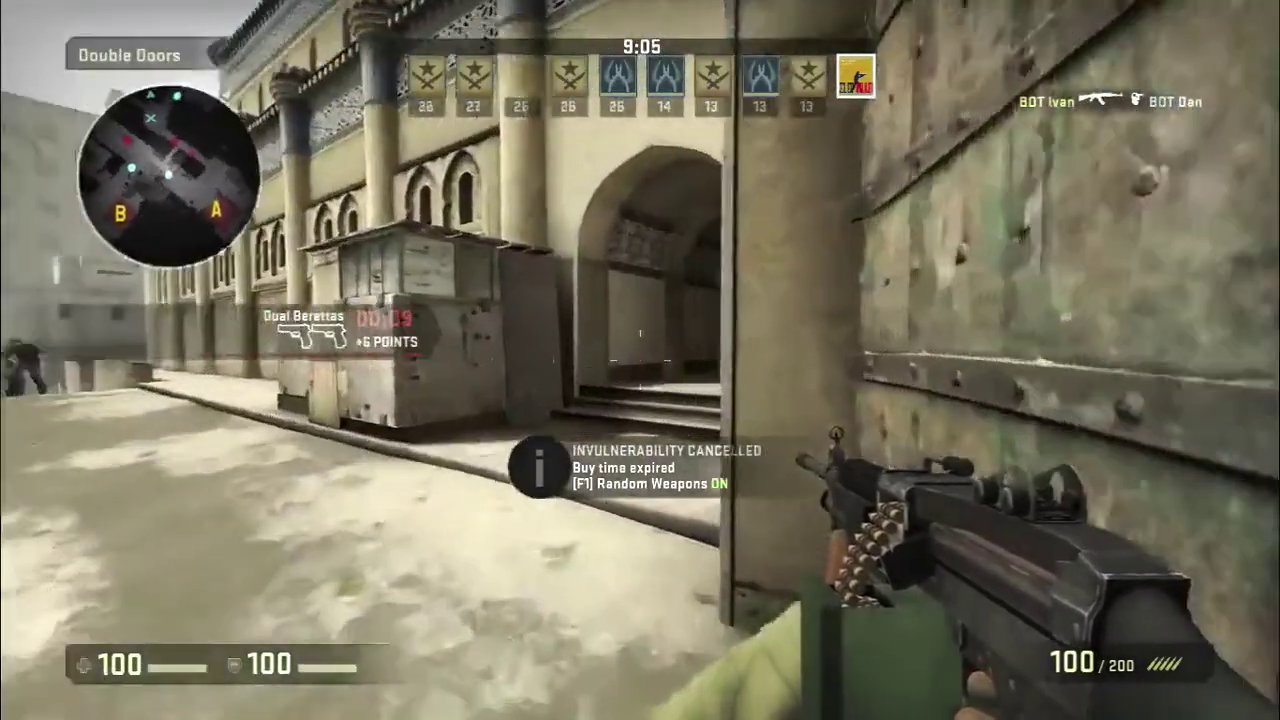
{"action": "key", "text": "w"}
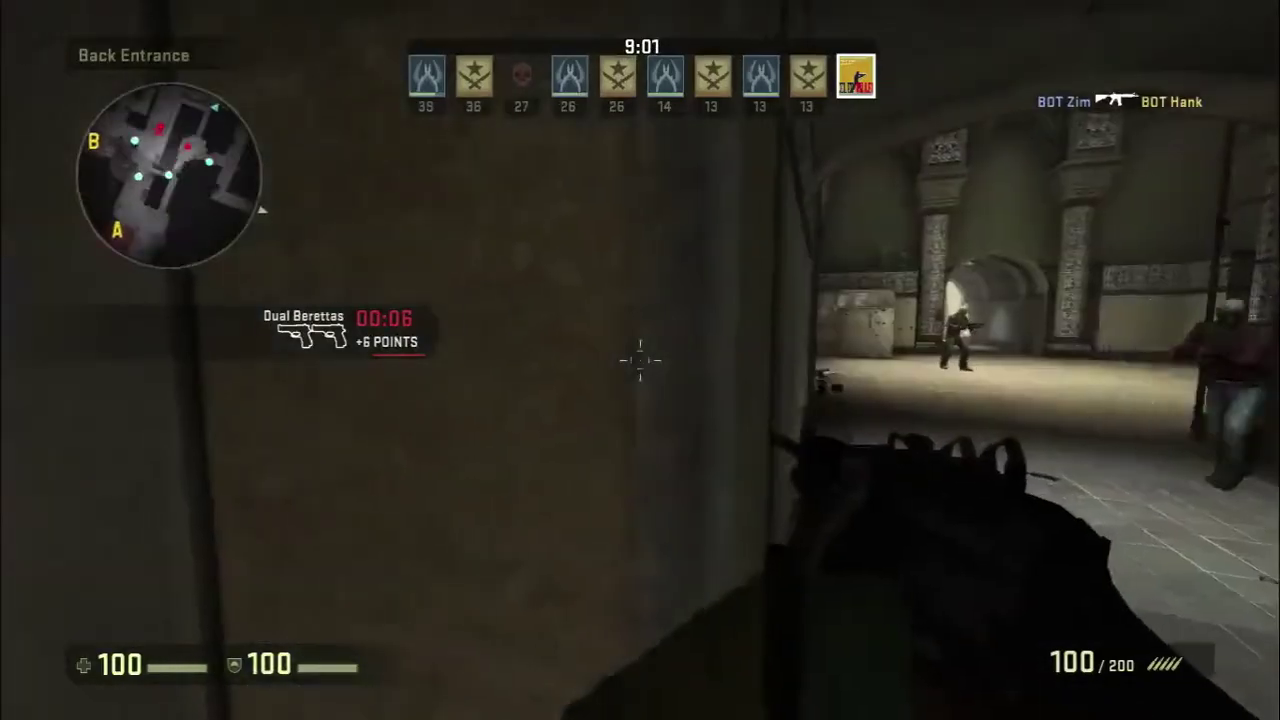
{"action": "left_click", "coordinate": [640, 360]}
{"action": "left_click", "coordinate": [640, 360]}
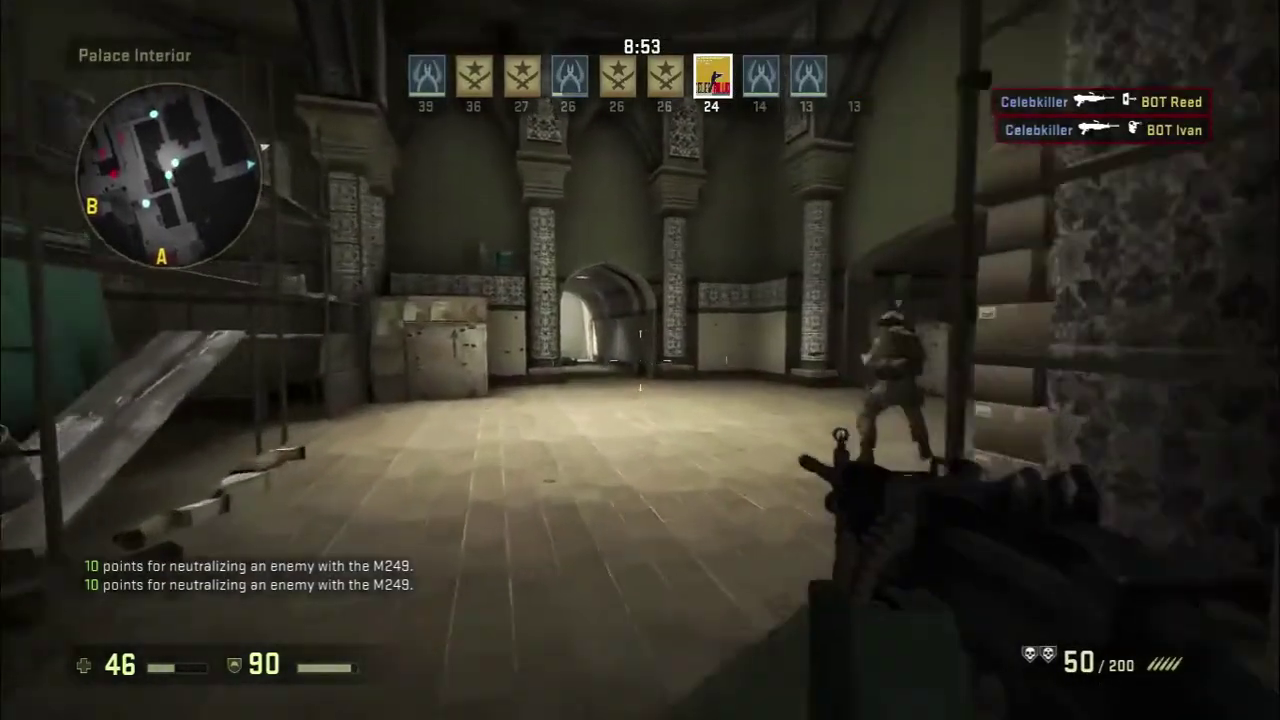
Step: Shoot the Palace Interior enemy and advance through the dark corridor to the Side Entrance pillar
{"action": "left_click", "coordinate": [640, 360]}
{"action": "key", "text": "w"}
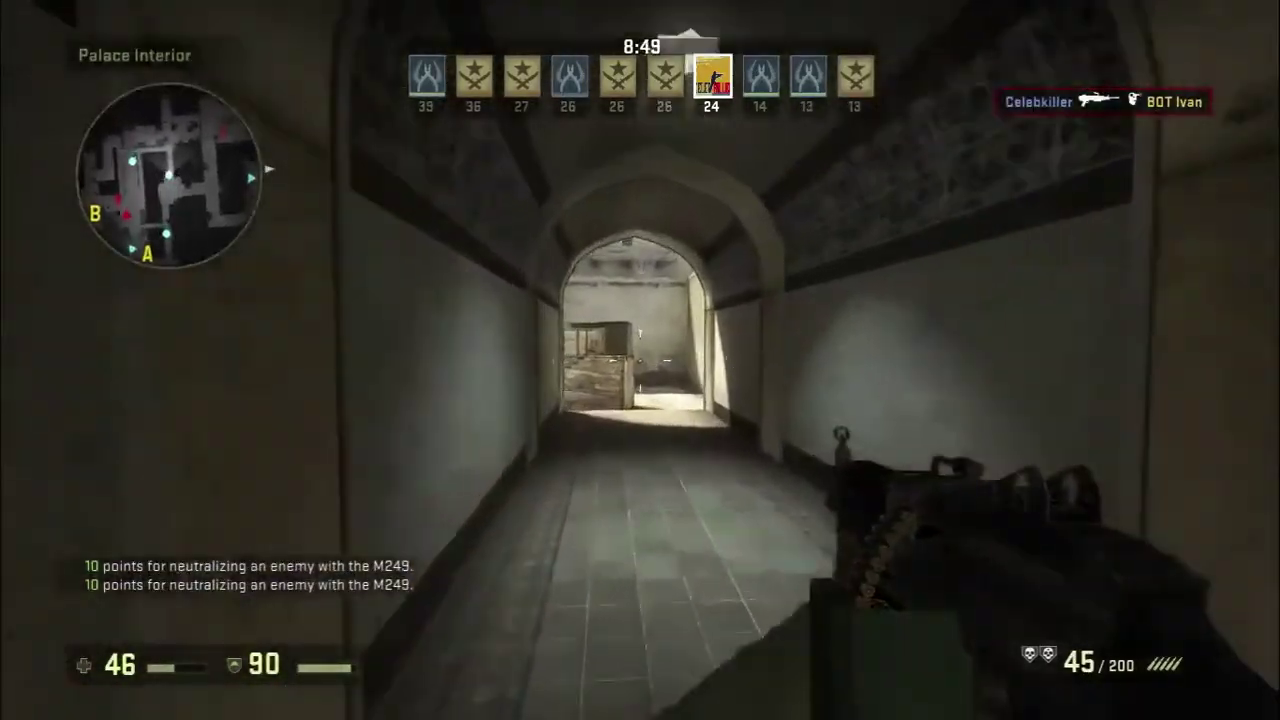
{"action": "key", "text": "w"}
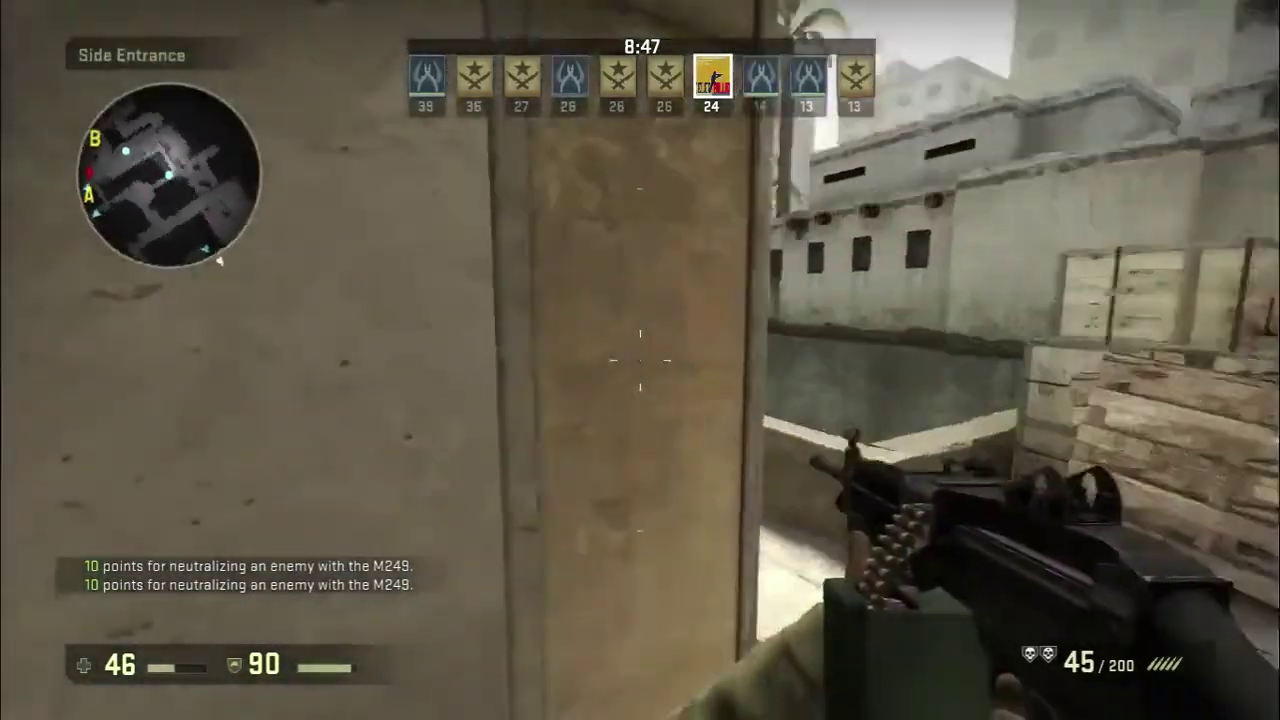
{"action": "key", "text": "w"}
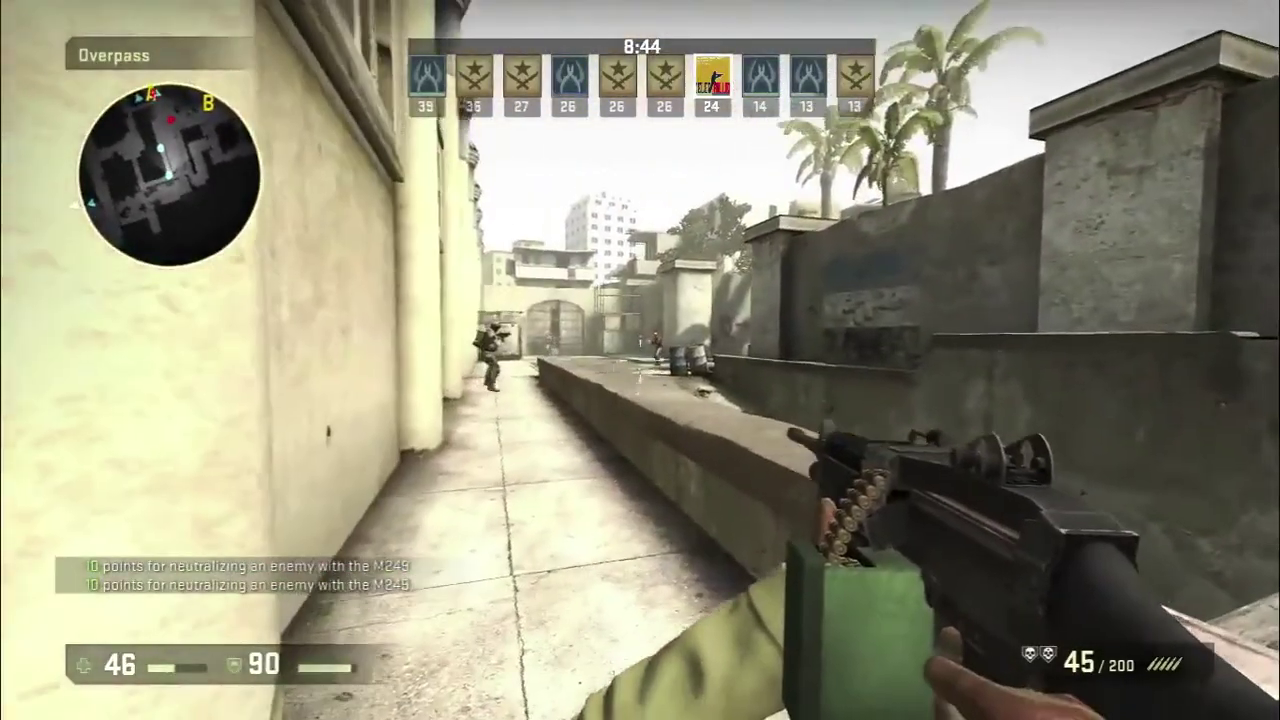
Step: Fire down the corridor until killed, then cancel the Quit Game prompt to stay in the match
{"action": "left_click", "coordinate": [640, 360]}
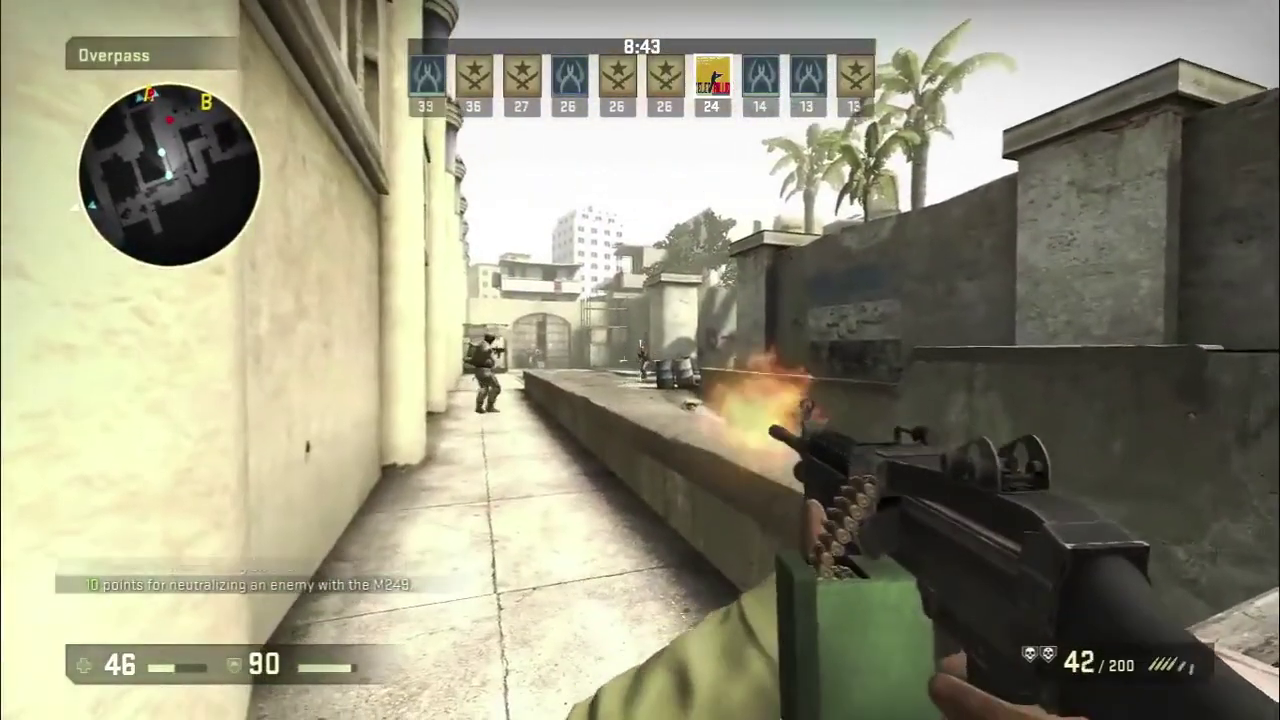
{"action": "left_click", "coordinate": [640, 360]}
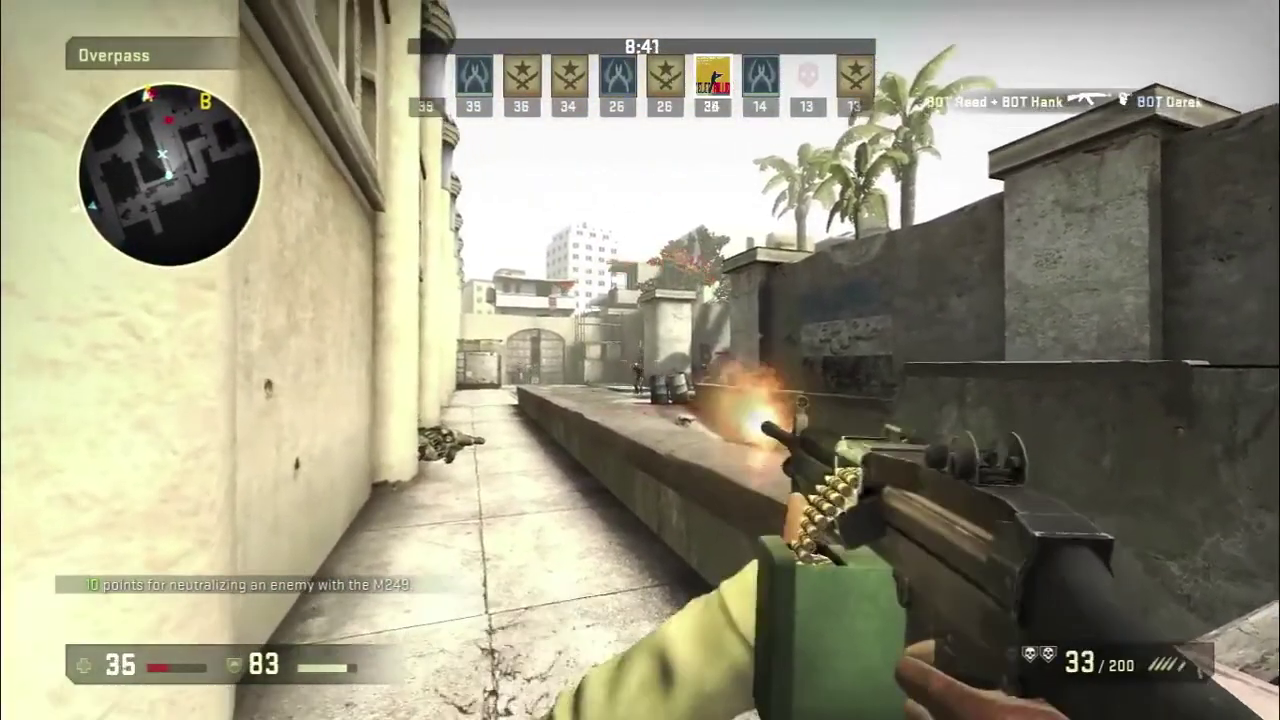
{"action": "left_click", "coordinate": [640, 360]}
{"action": "left_click", "coordinate": [640, 360]}
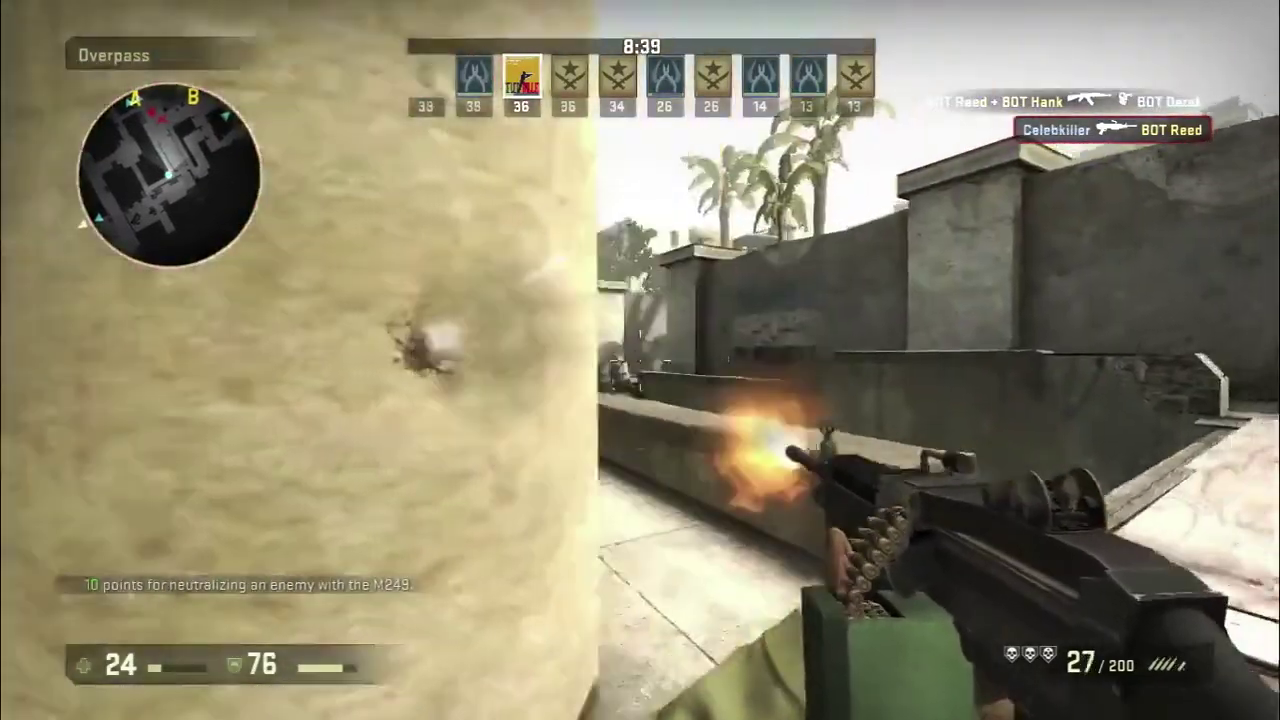
{"action": "left_click", "coordinate": [640, 360]}
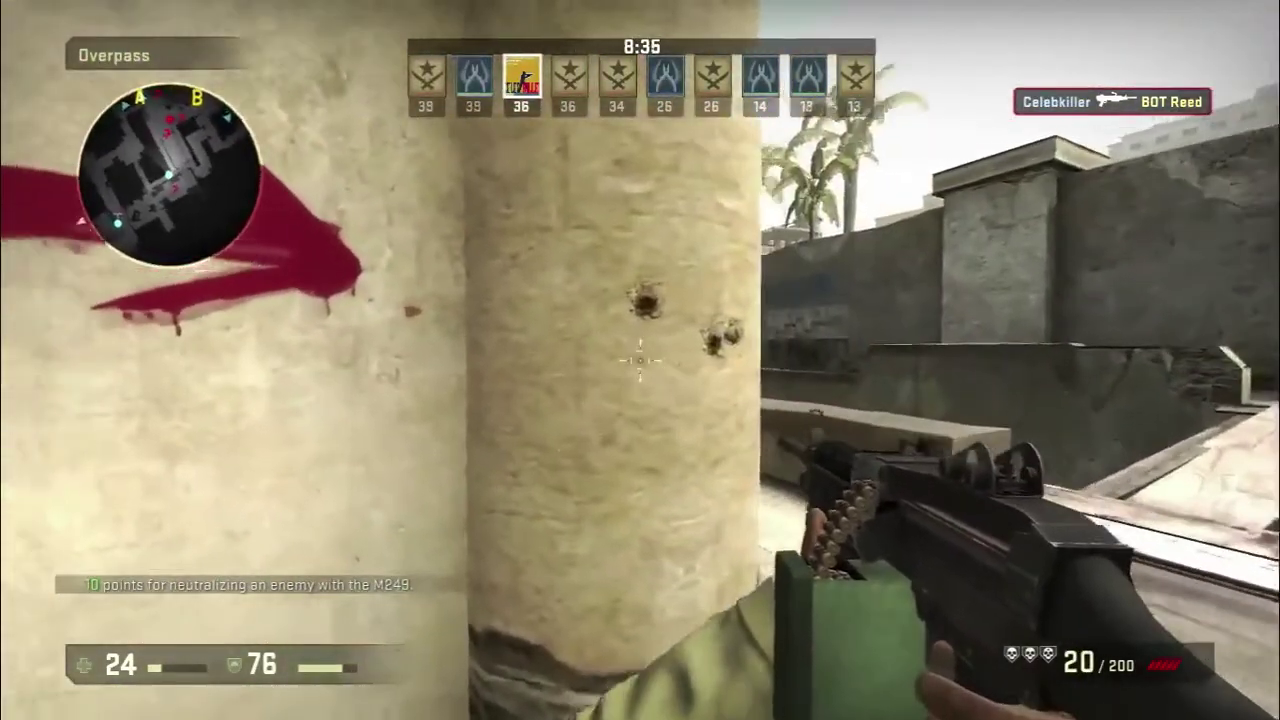
{"action": "left_click", "coordinate": [640, 360]}
{"action": "left_click", "coordinate": [640, 360]}
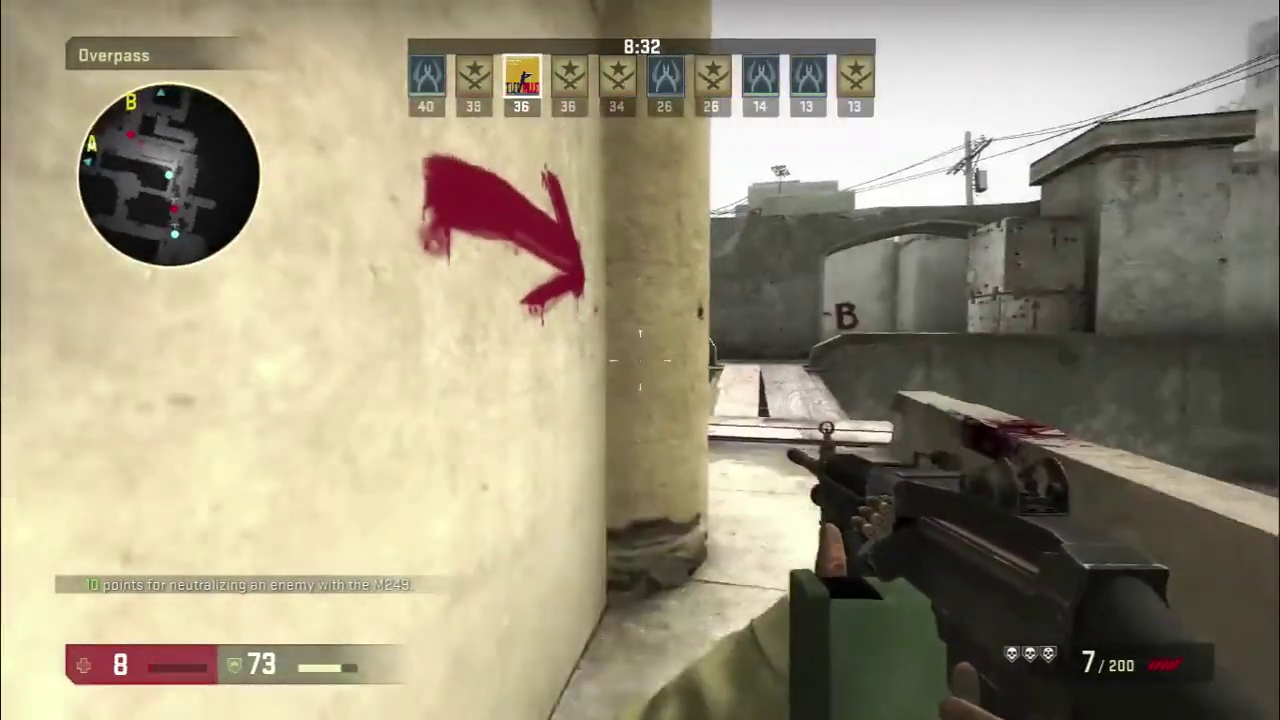
{"action": "left_click", "coordinate": [640, 360]}
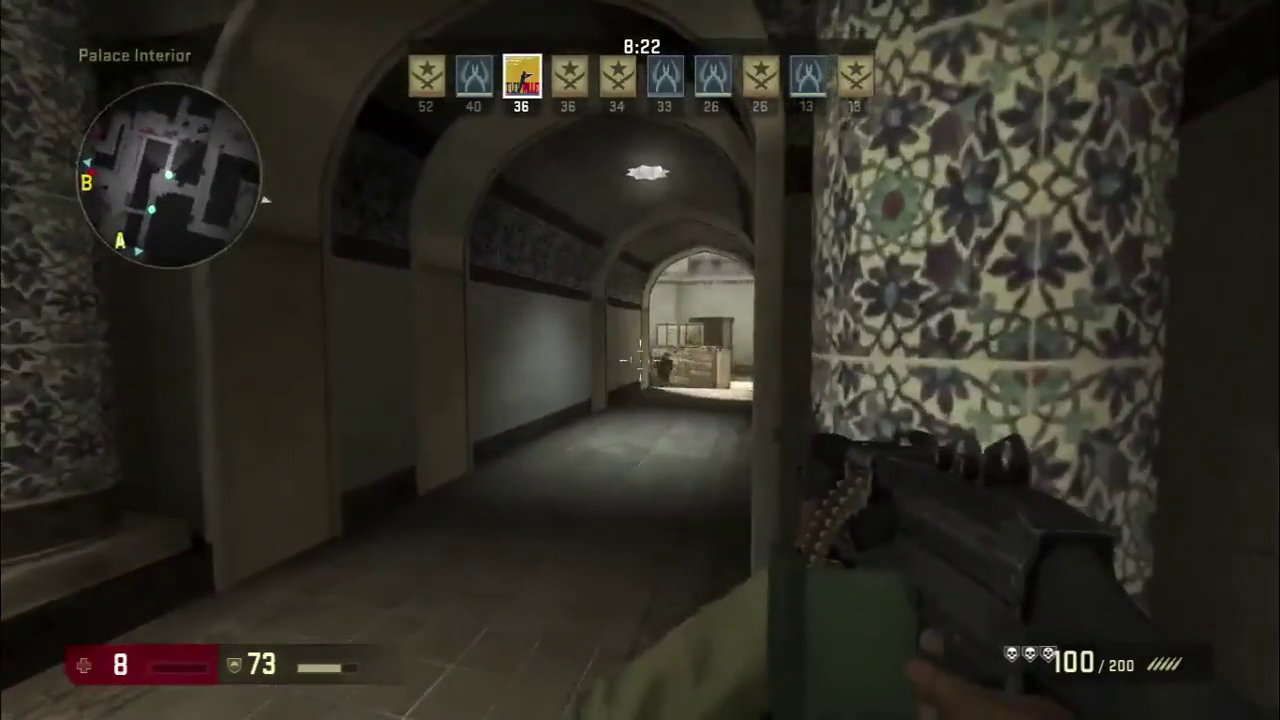
{"action": "left_click", "coordinate": [640, 360]}
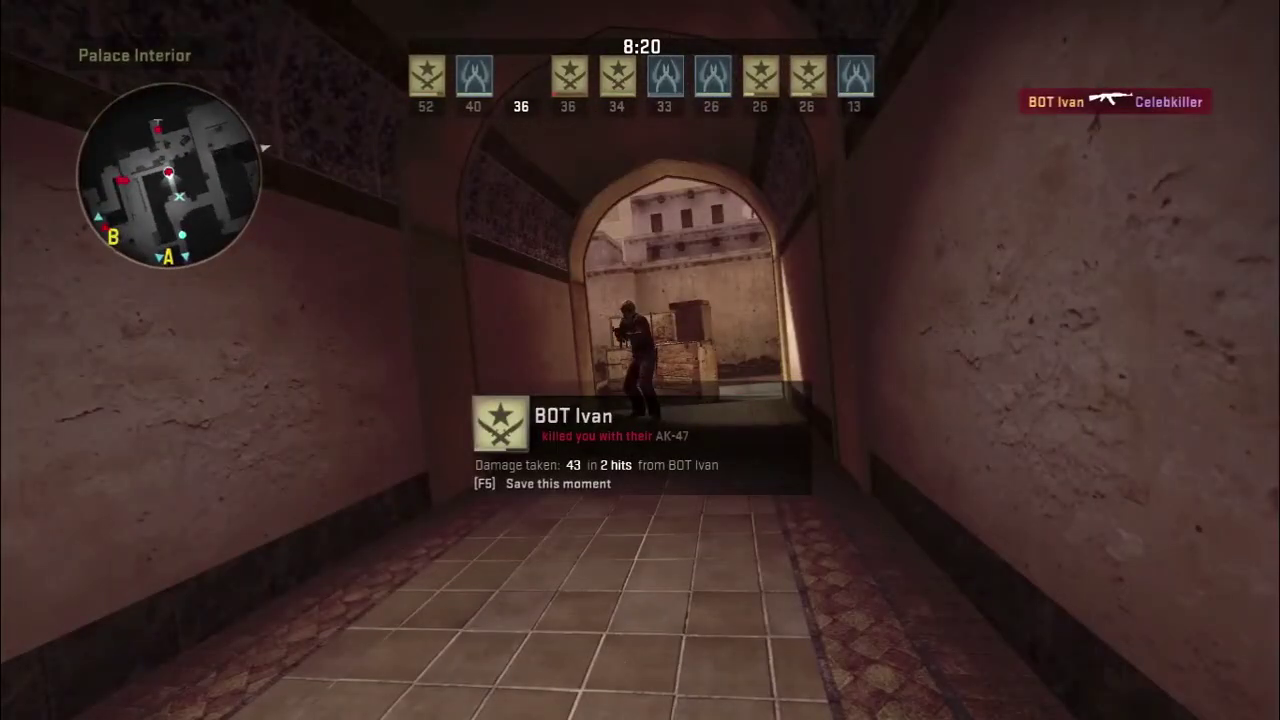
{"action": "left_click", "coordinate": [340, 561]}
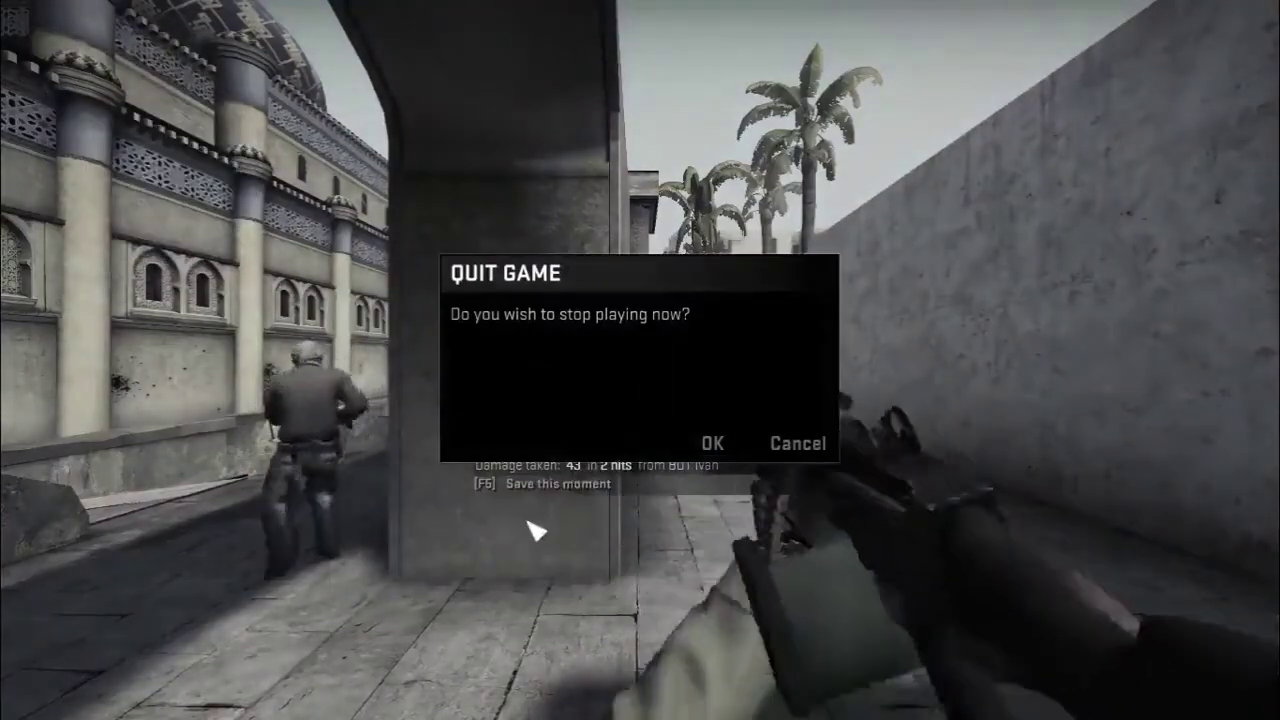
{"action": "left_click", "coordinate": [712, 444]}
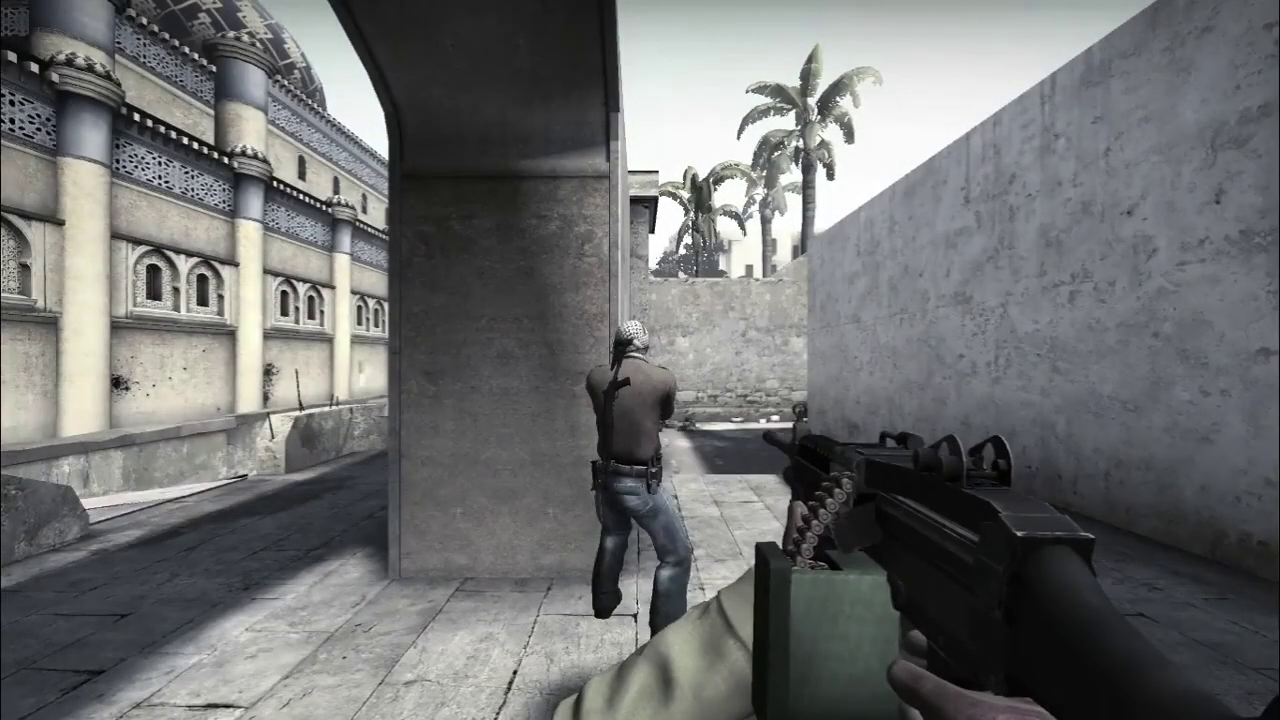